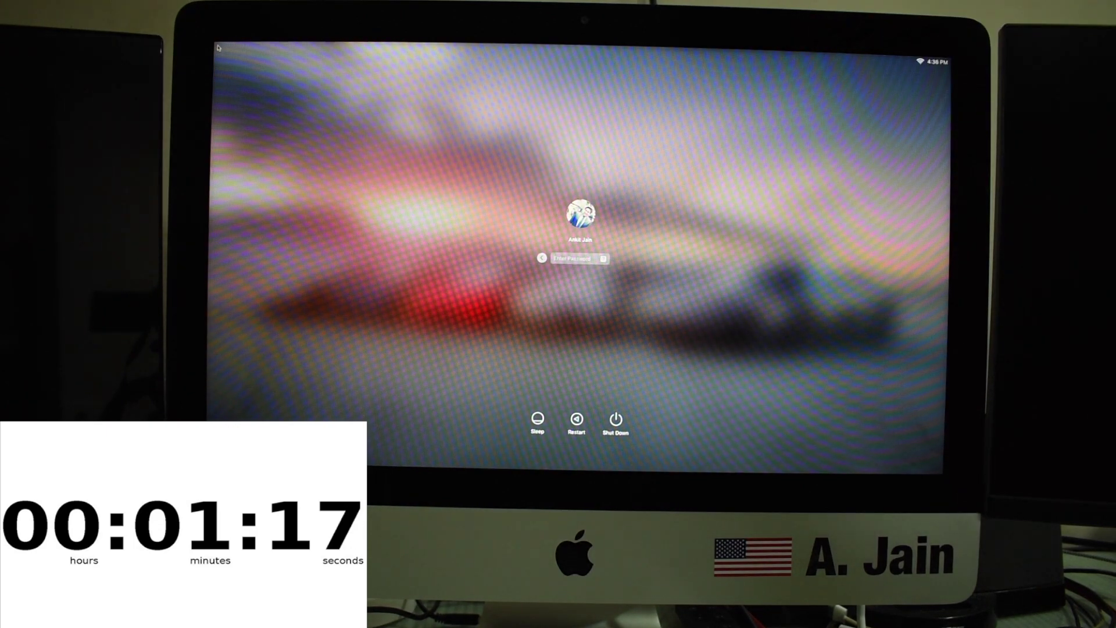
# Enter the account password on the login screen and log in to the Mac.
pyautogui.write('•••')
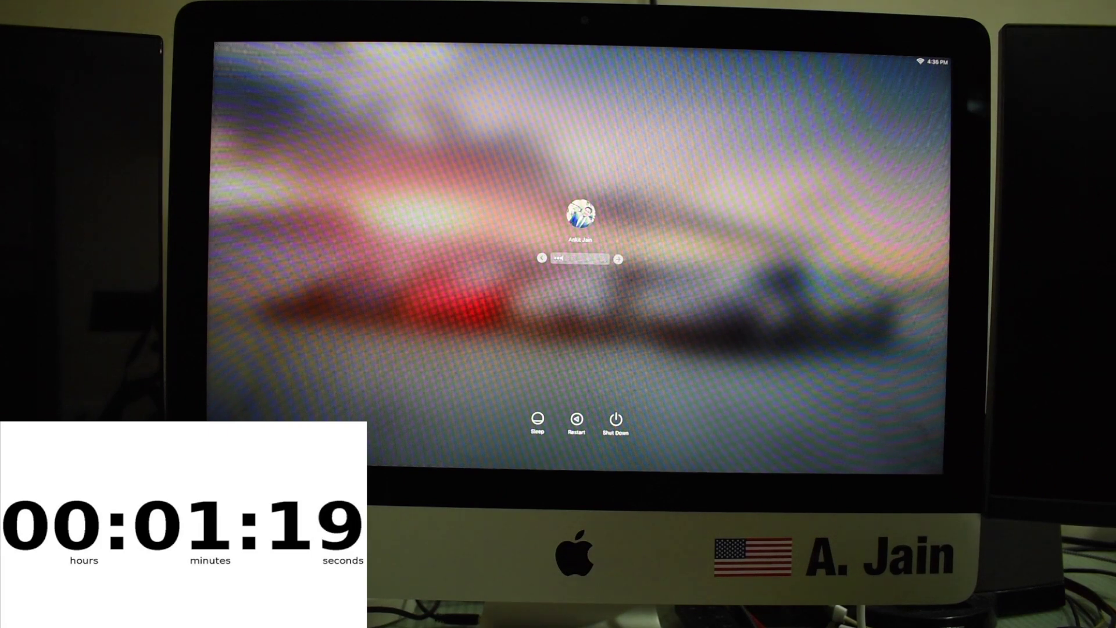
pyautogui.write('•••••')
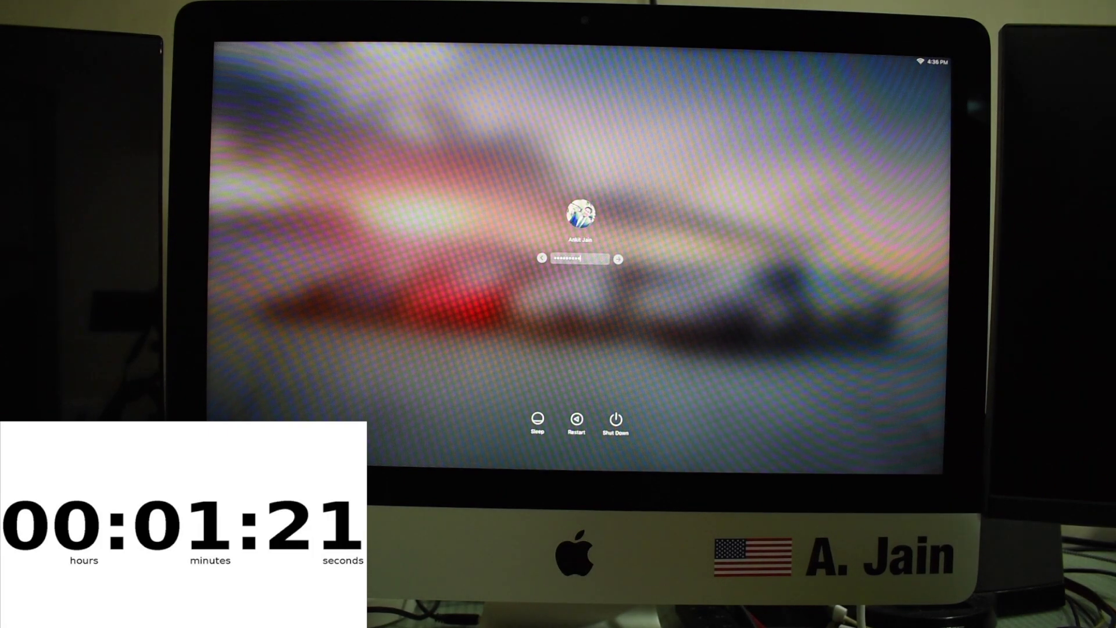
pyautogui.press('Return')
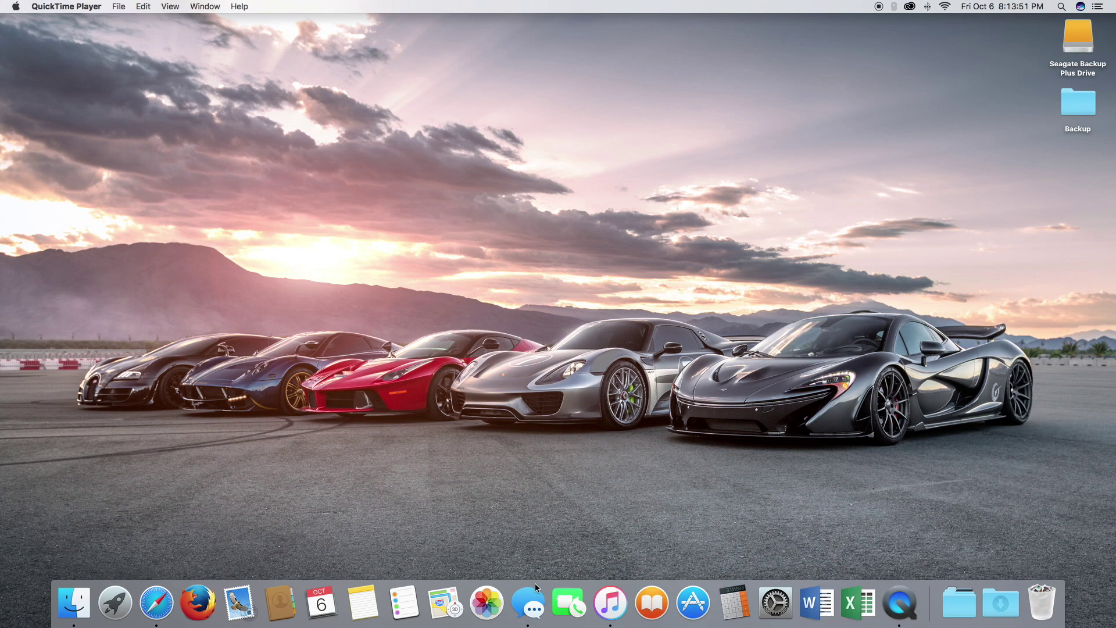
# Show the Applications folder in a full-screen Finder window, capture a screenshot of all its icons, and close the window.
pyautogui.click(982, 587)
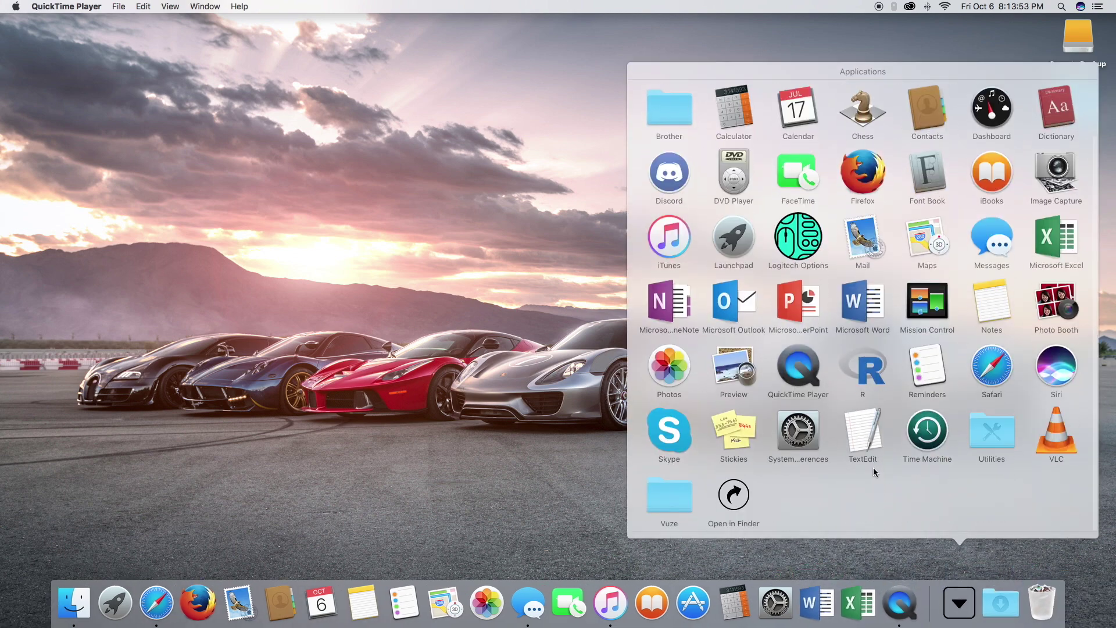
pyautogui.click(735, 497)
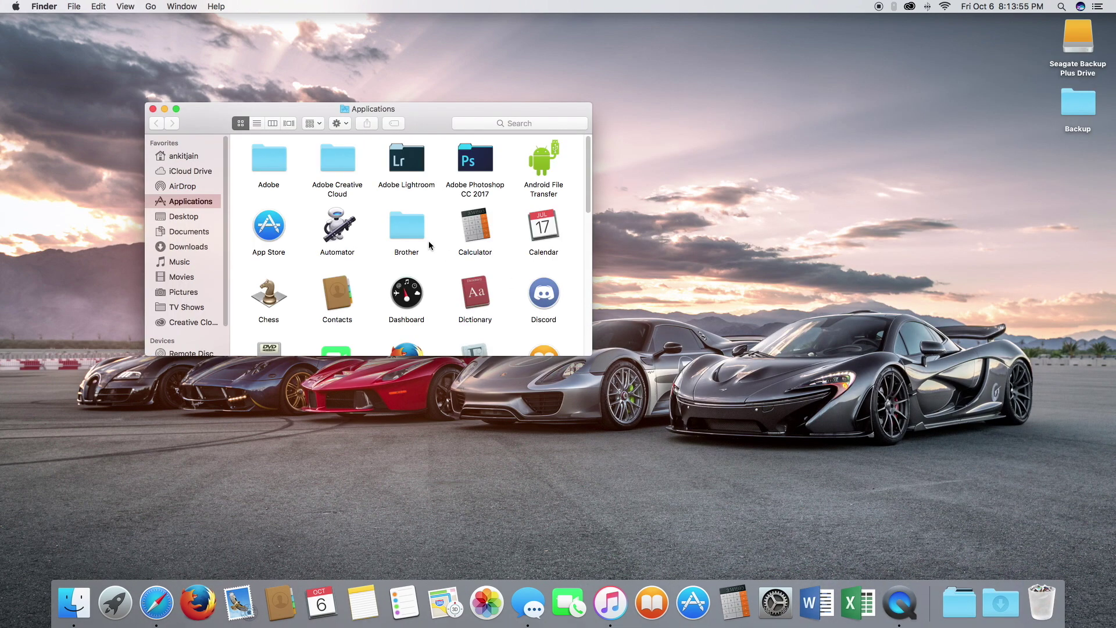
pyautogui.click(176, 109)
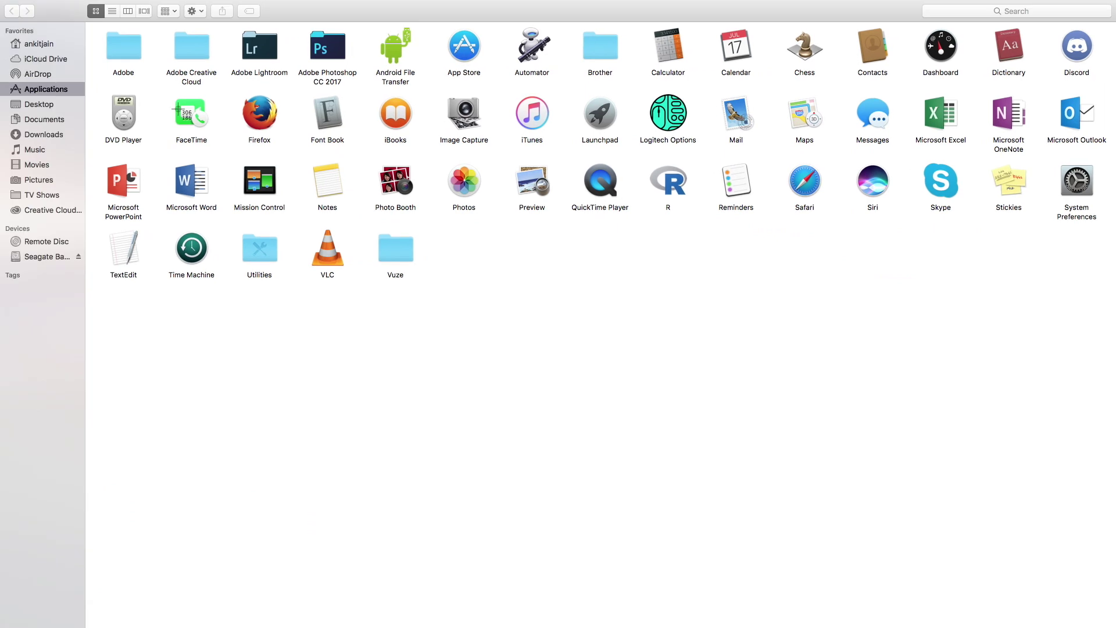
pyautogui.moveTo(96, 27); pyautogui.dragTo(1108, 324)
pyautogui.press('ctrl+super+f')
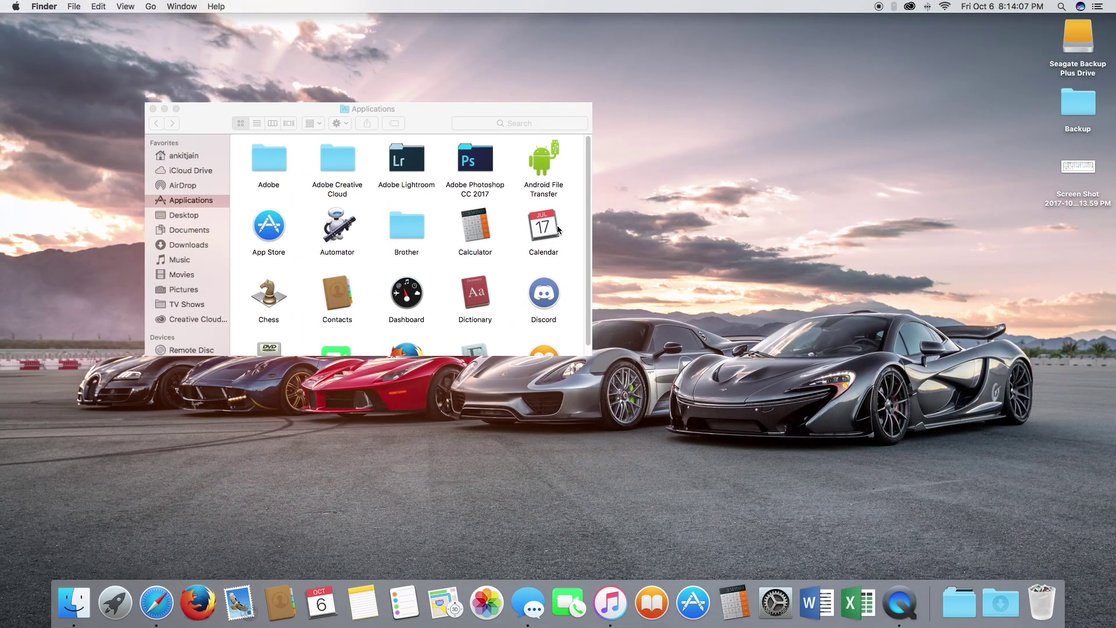
pyautogui.click(152, 109)
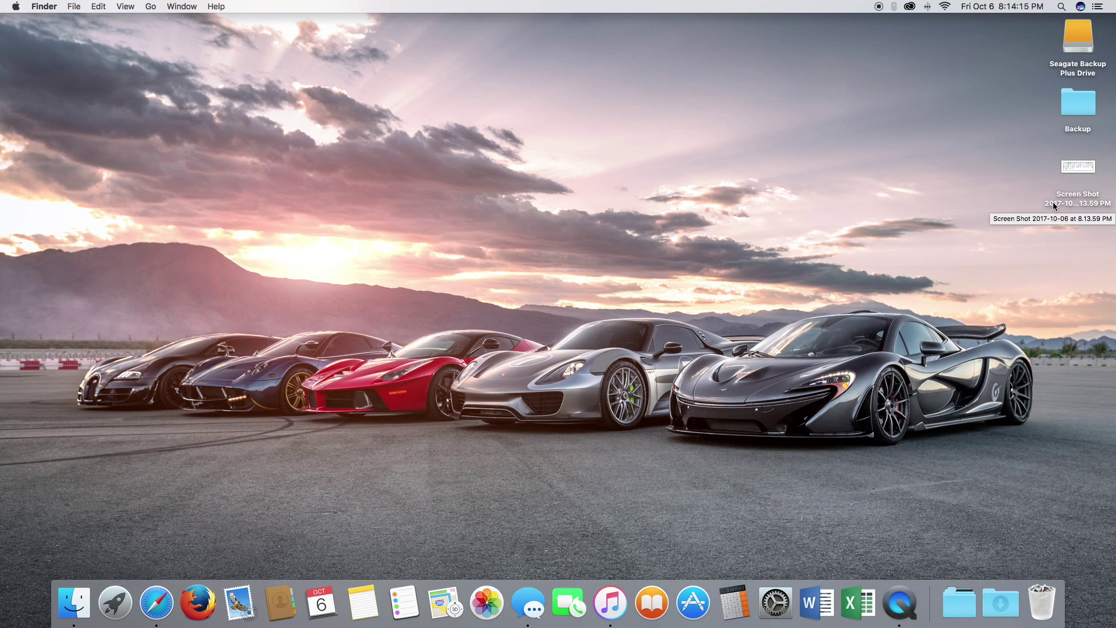
# Move the screenshot file into the desktop's Backup folder and check that folder's contents.
pyautogui.moveTo(1077, 168); pyautogui.dragTo(1078, 108)
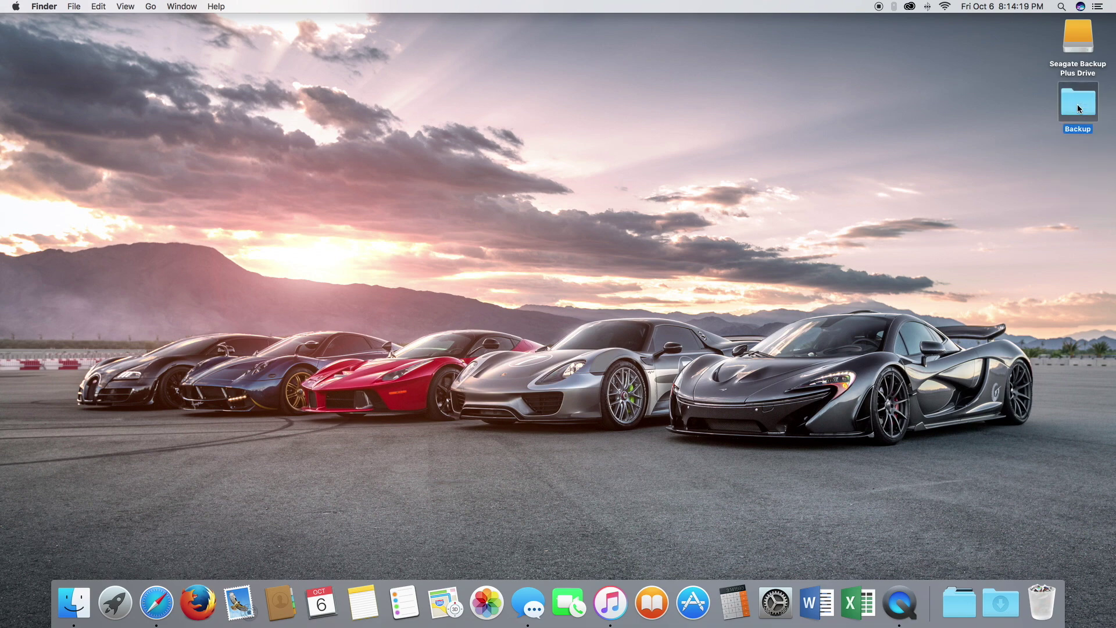
pyautogui.doubleClick(1077, 108)
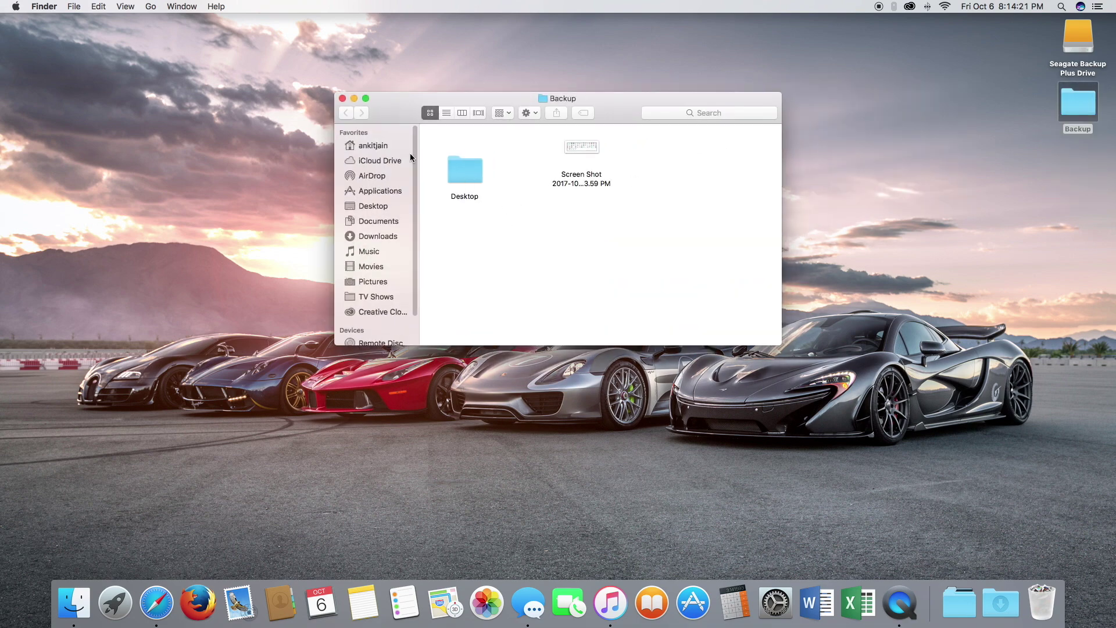
pyautogui.click(343, 98)
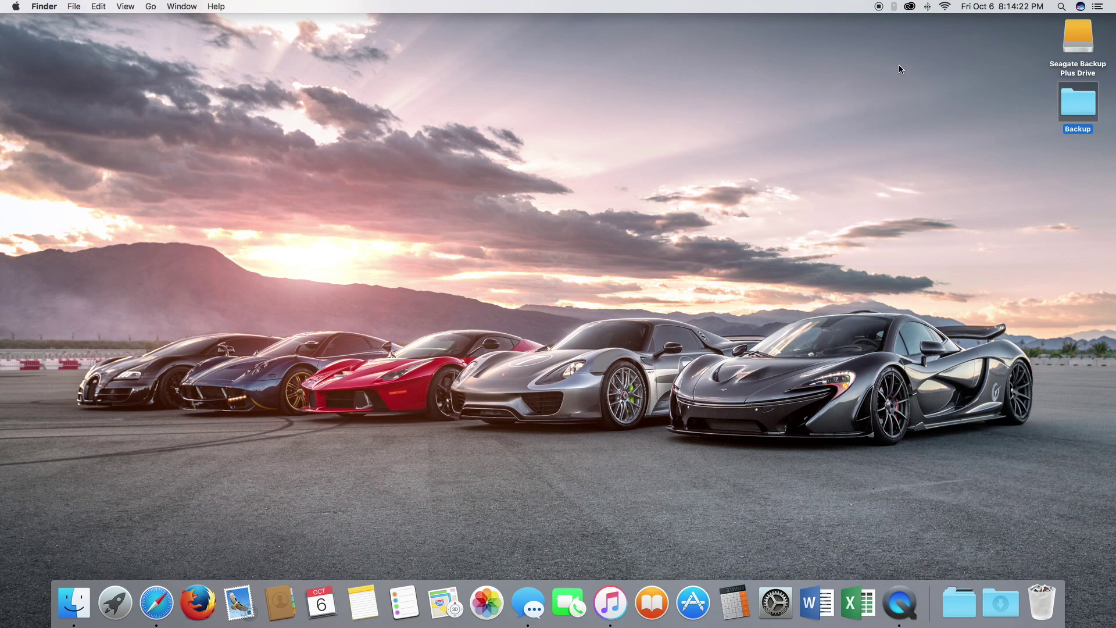
# Create a folder named "iMac 2017" inside the Backups folder on the Seagate Backup Plus Drive.
pyautogui.doubleClick(1068, 36)
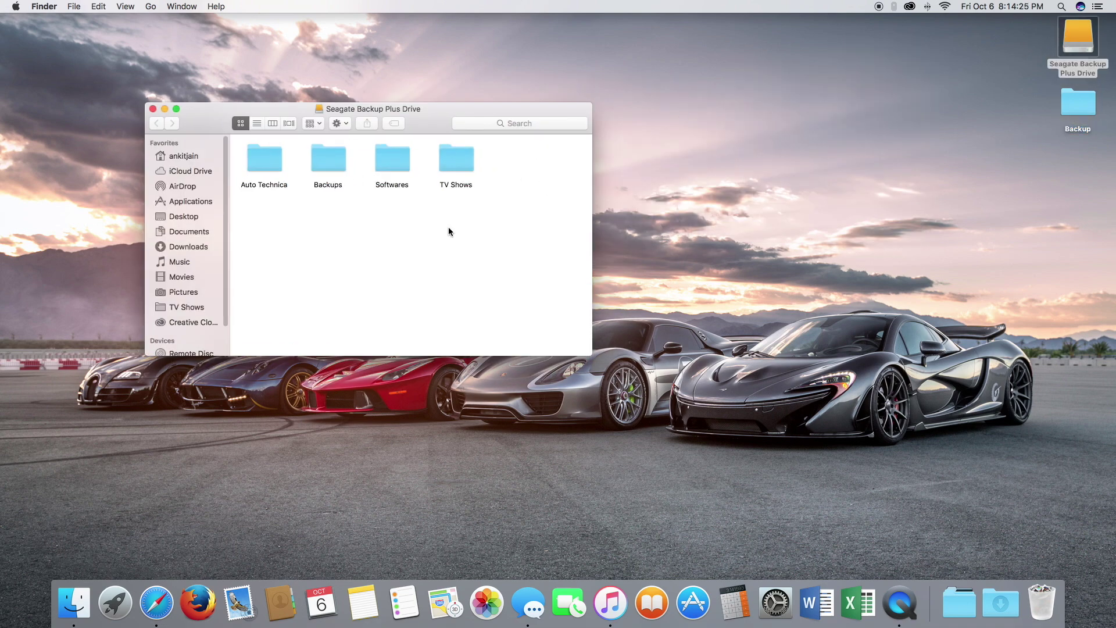
pyautogui.click(334, 167)
pyautogui.doubleClick(335, 167)
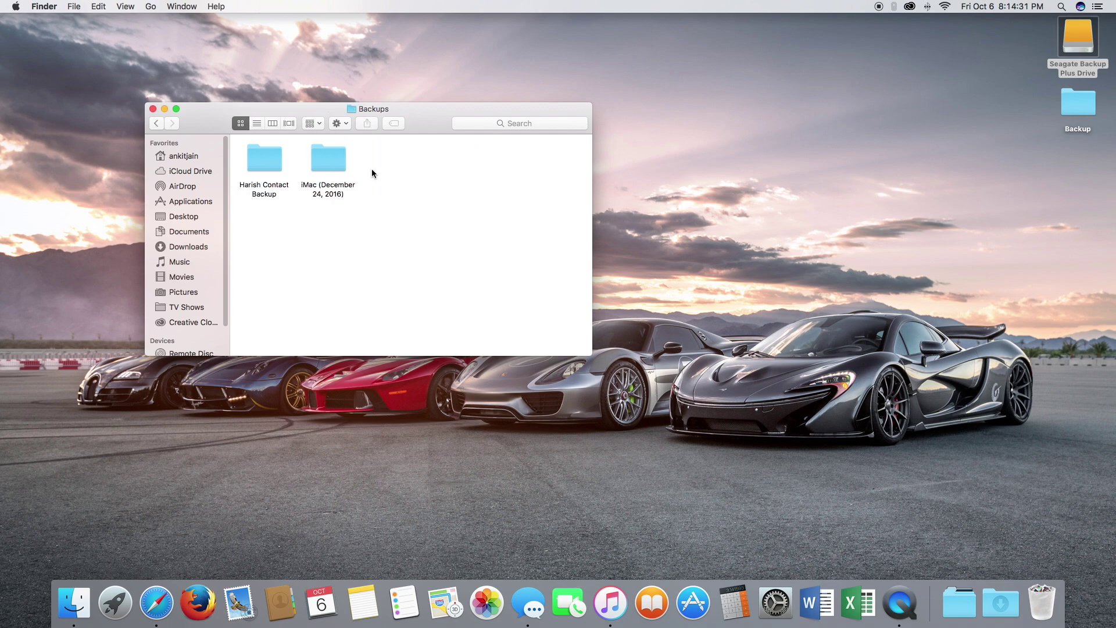
pyautogui.rightClick(397, 161)
pyautogui.click(444, 168)
pyautogui.press('BackSpace')
pyautogui.write('iMac')
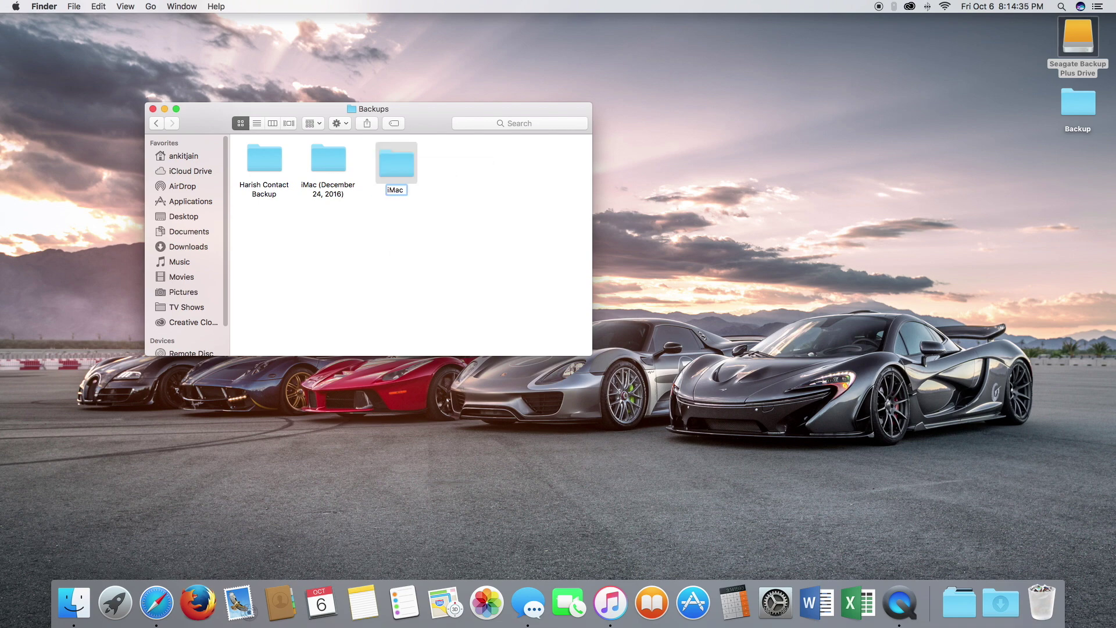
pyautogui.write(' 2017')
pyautogui.press('Return')
# Copy the desktop's Backup folder into the iMac 2017 folder and tidy up its icon arrangement.
pyautogui.doubleClick(384, 164)
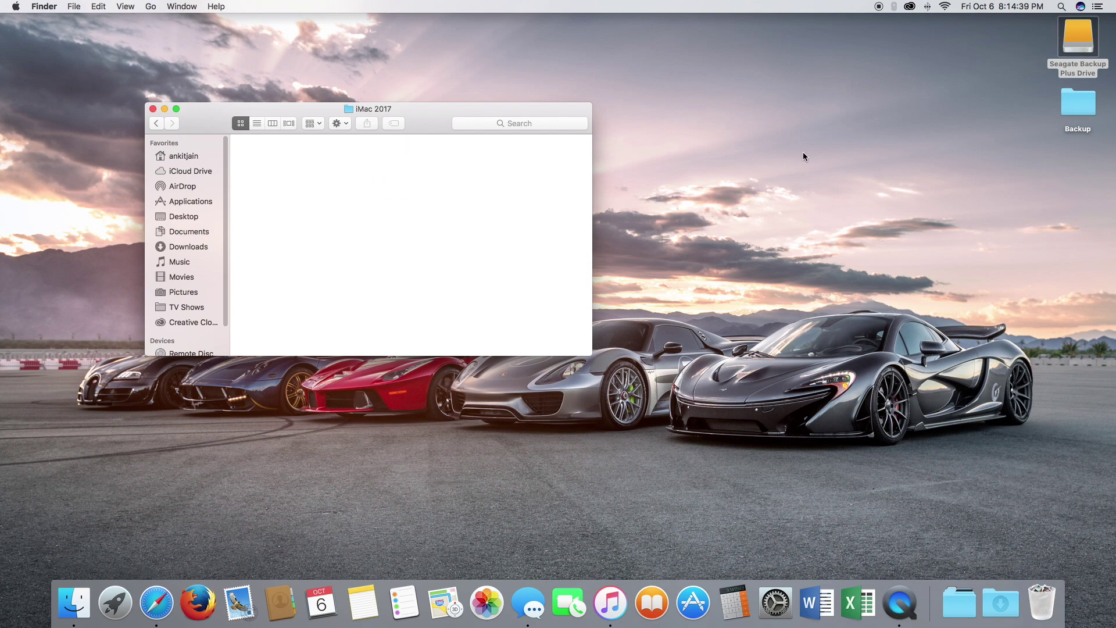
pyautogui.moveTo(1062, 103); pyautogui.dragTo(423, 198)
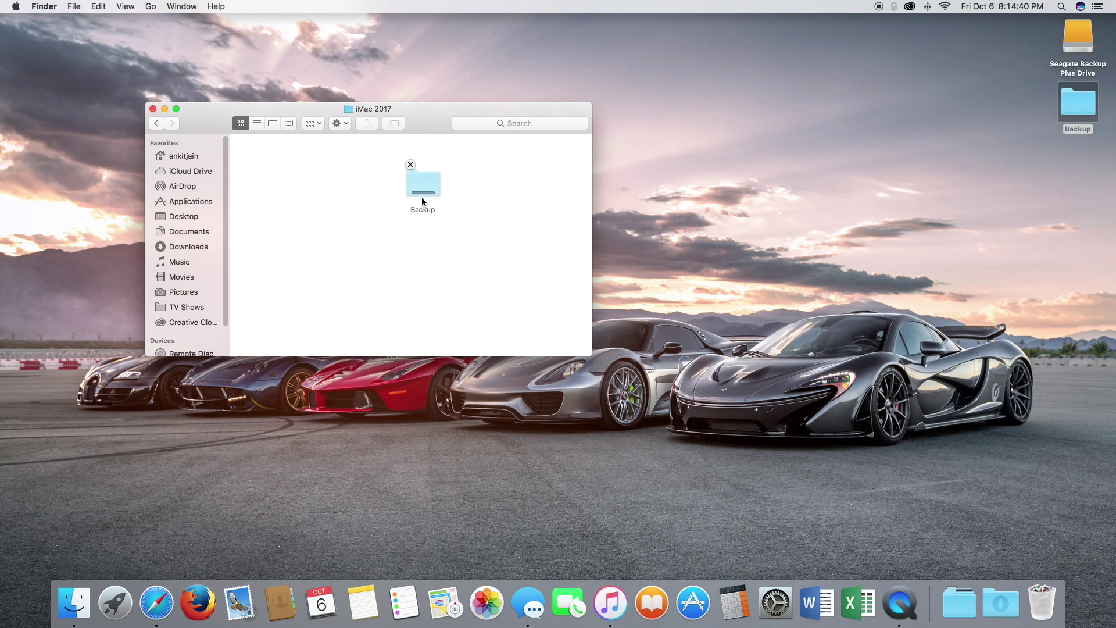
pyautogui.rightClick(346, 226)
pyautogui.moveTo(407, 297)
pyautogui.click(460, 313)
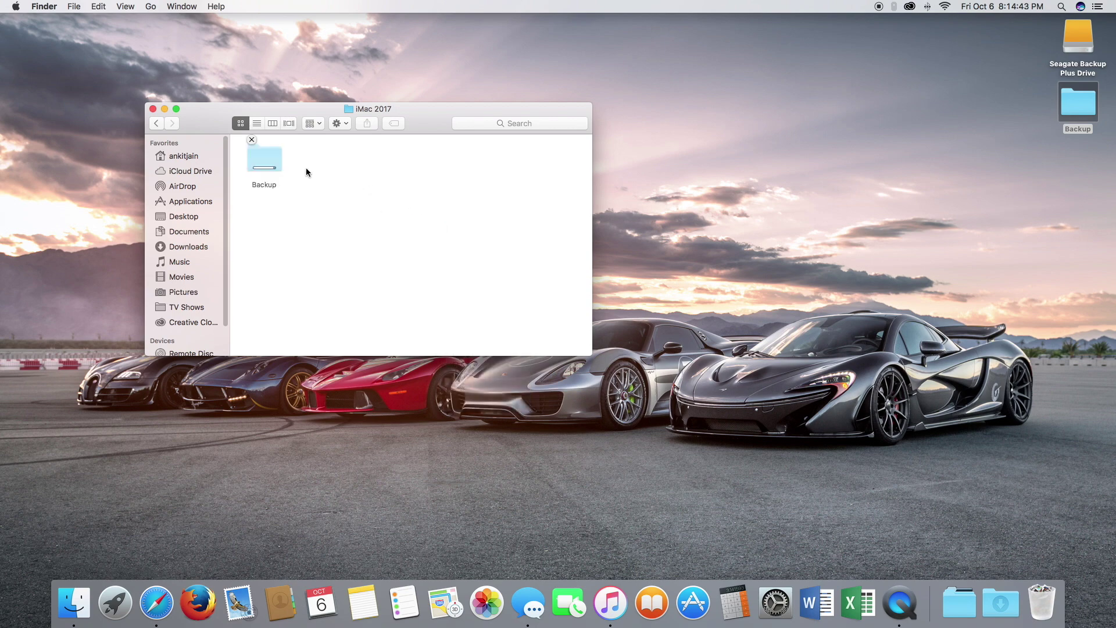
# Open the copied Backup folder on the drive and tidy up the arrangement of its icons.
pyautogui.doubleClick(279, 167)
pyautogui.rightClick(393, 256)
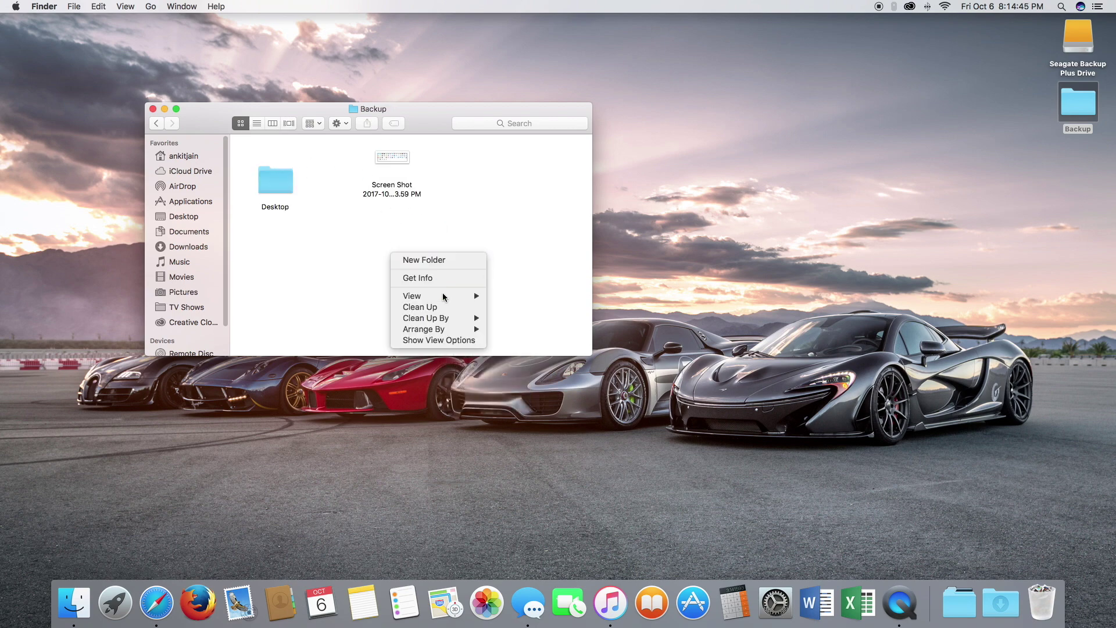
pyautogui.moveTo(441, 332)
pyautogui.click(509, 329)
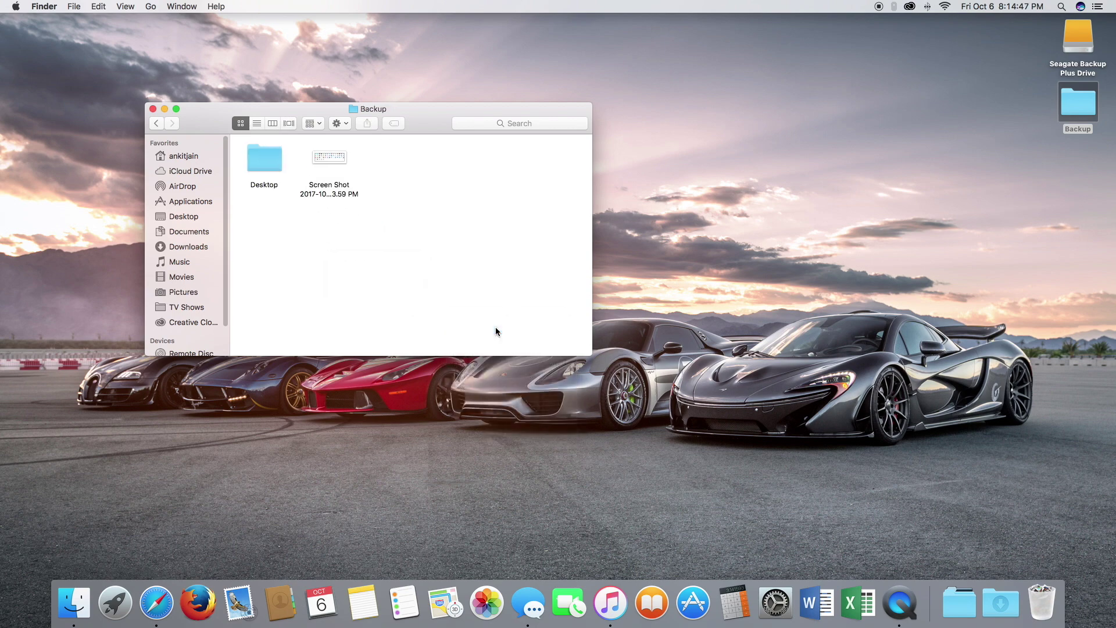
# Place a second Finder window beside the Backup window and browse Documents, including its Softwares and Vuze Downloads folders.
pyautogui.press('super+n')
pyautogui.moveTo(399, 140); pyautogui.dragTo(663, 250)
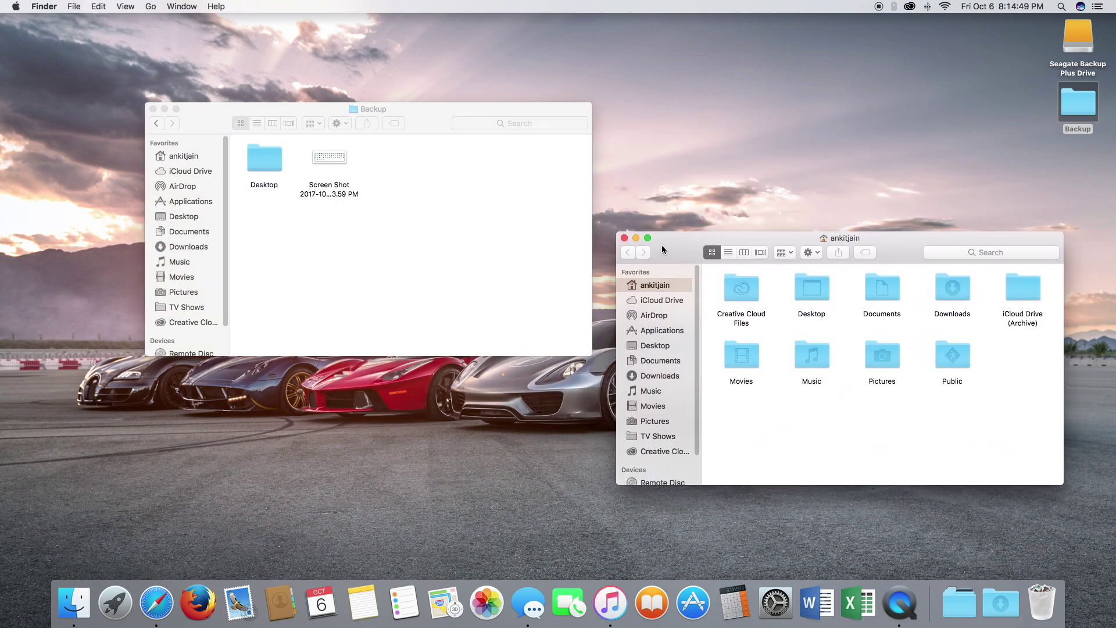
pyautogui.click(671, 363)
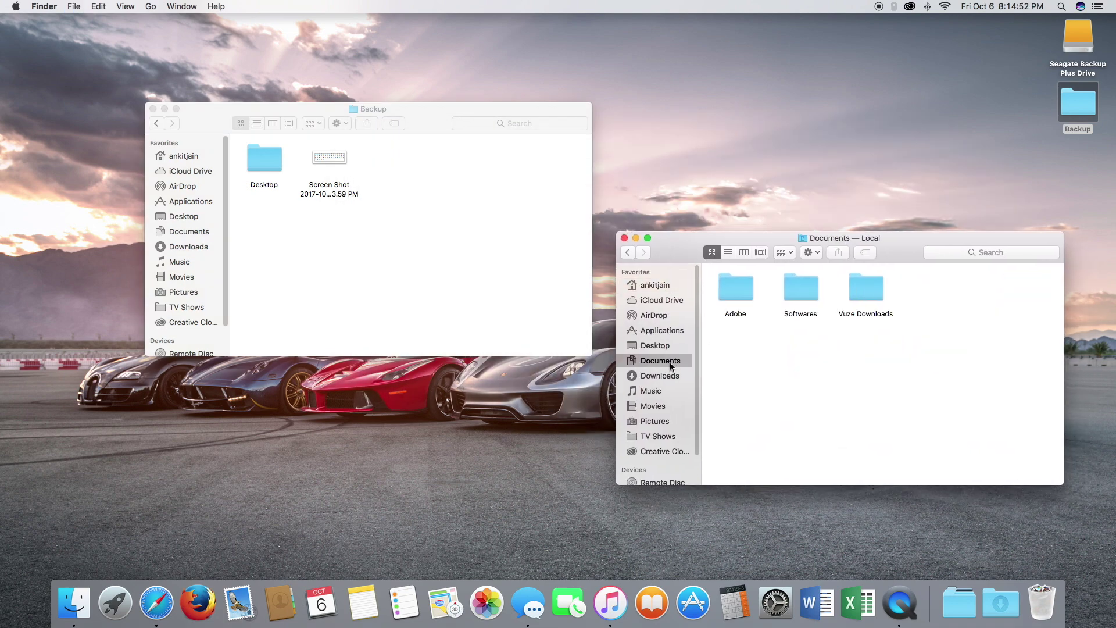
pyautogui.doubleClick(790, 289)
pyautogui.press('super+bracketleft')
pyautogui.doubleClick(882, 286)
pyautogui.doubleClick(719, 303)
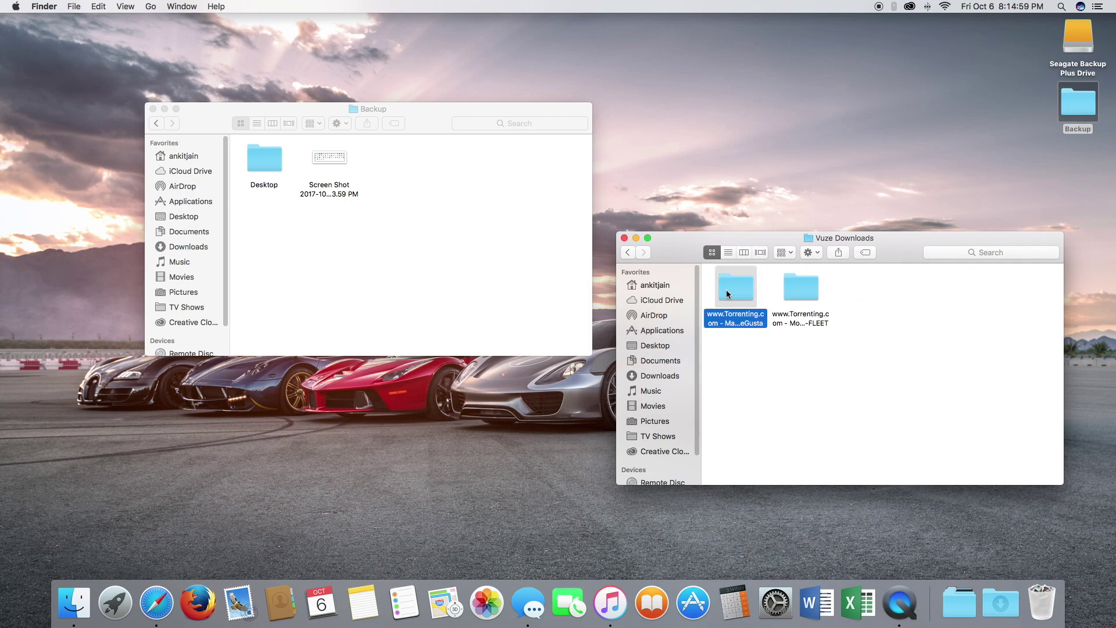
pyautogui.press('super+bracketleft')
pyautogui.press('super+bracketleft')
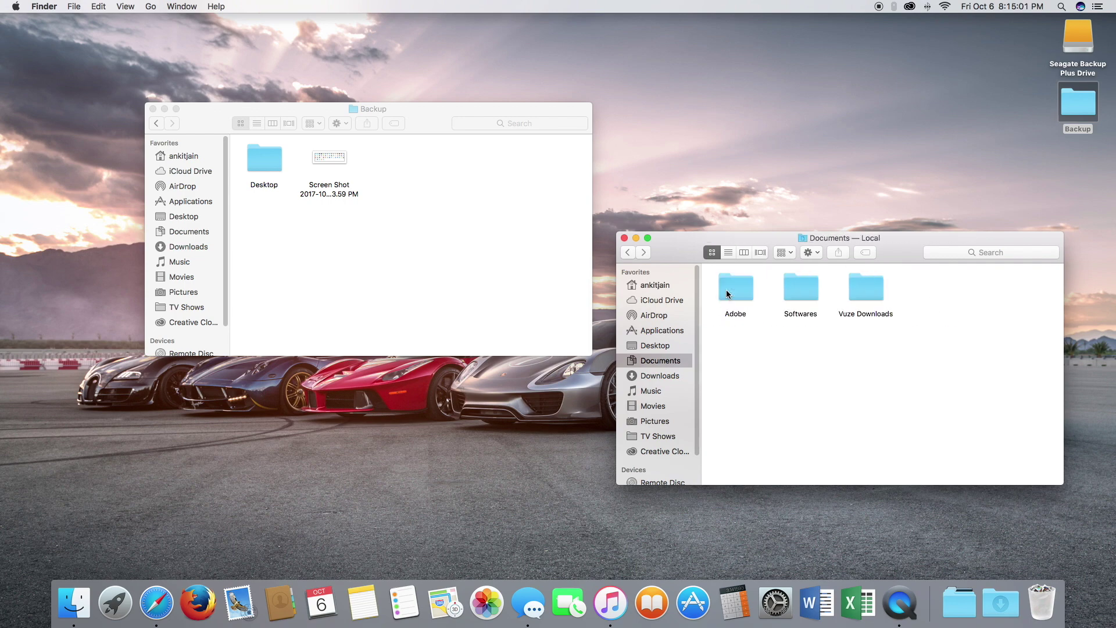
pyautogui.moveTo(809, 296); pyautogui.dragTo(492, 254)
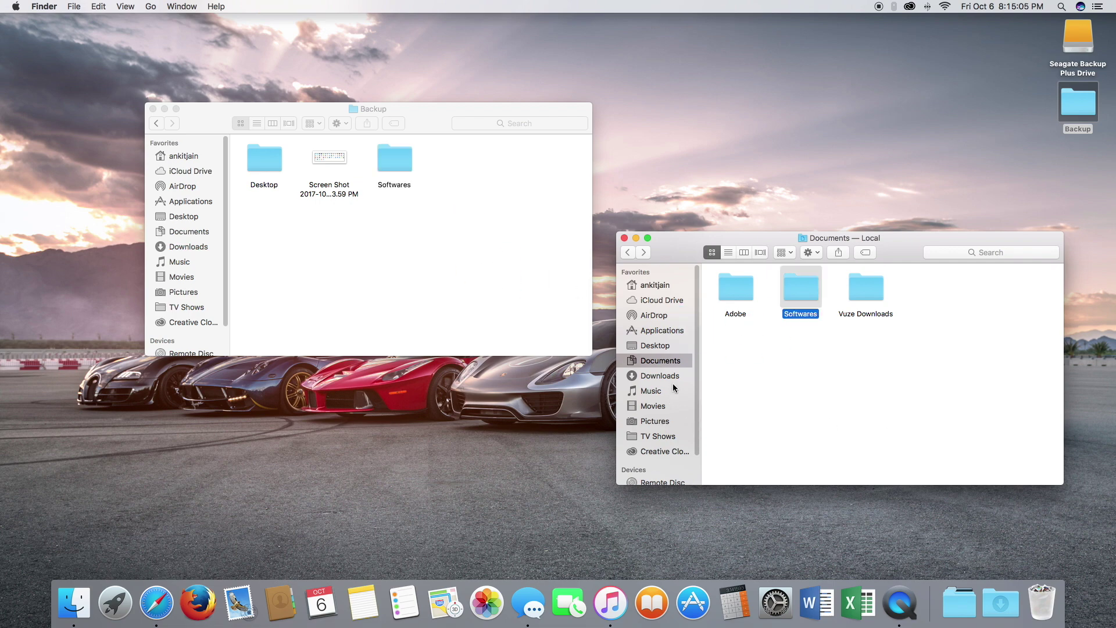
pyautogui.click(675, 379)
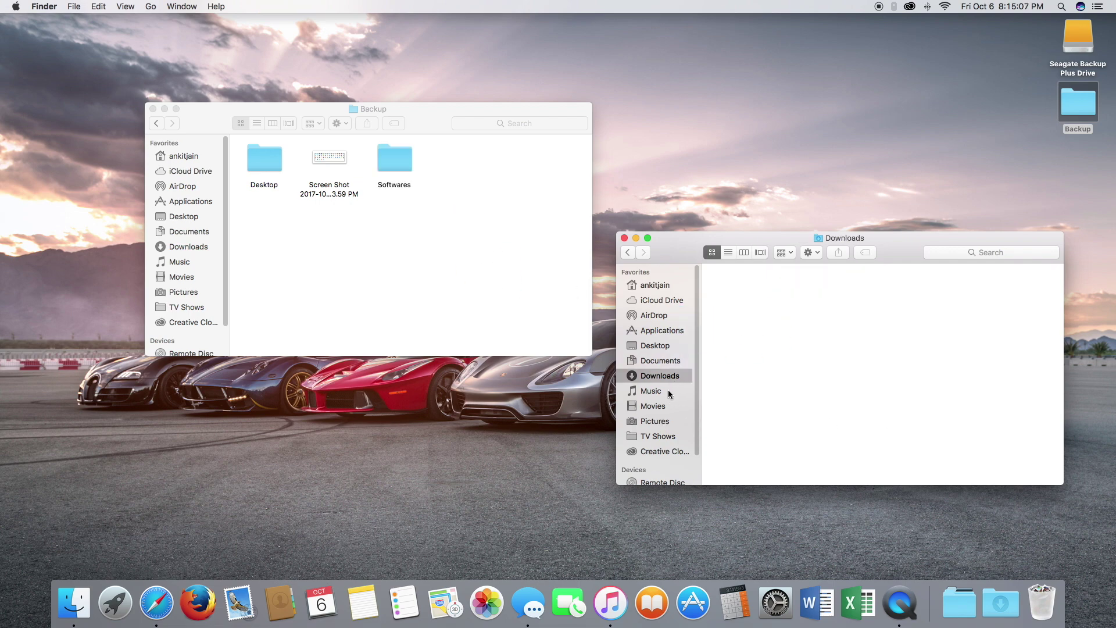
pyautogui.click(668, 393)
pyautogui.moveTo(668, 393); pyautogui.dragTo(391, 251)
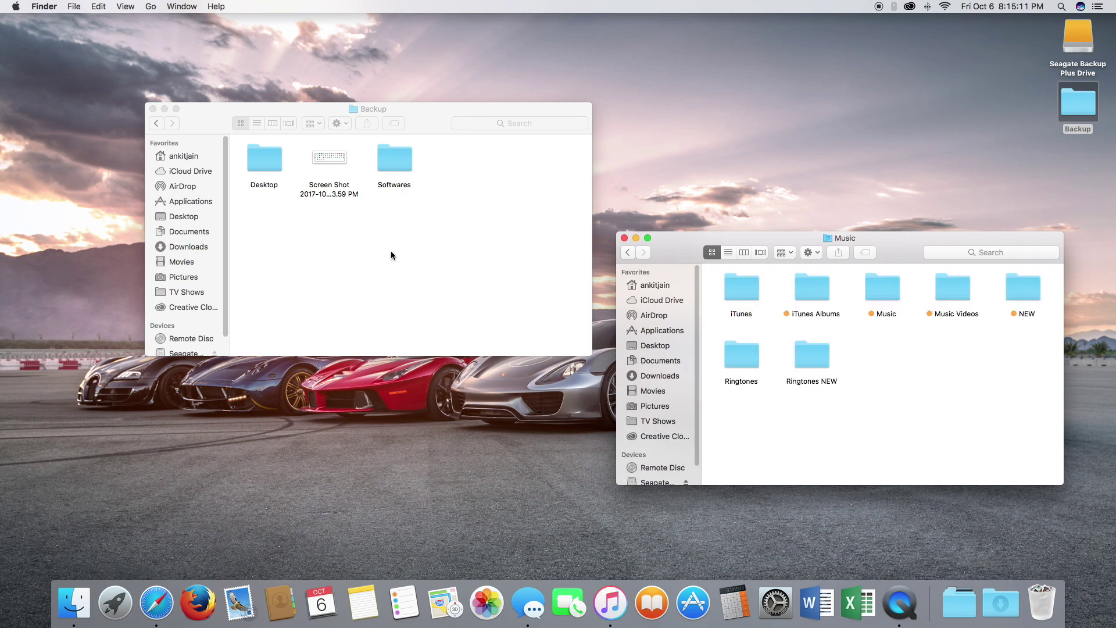
pyautogui.press('super+z')
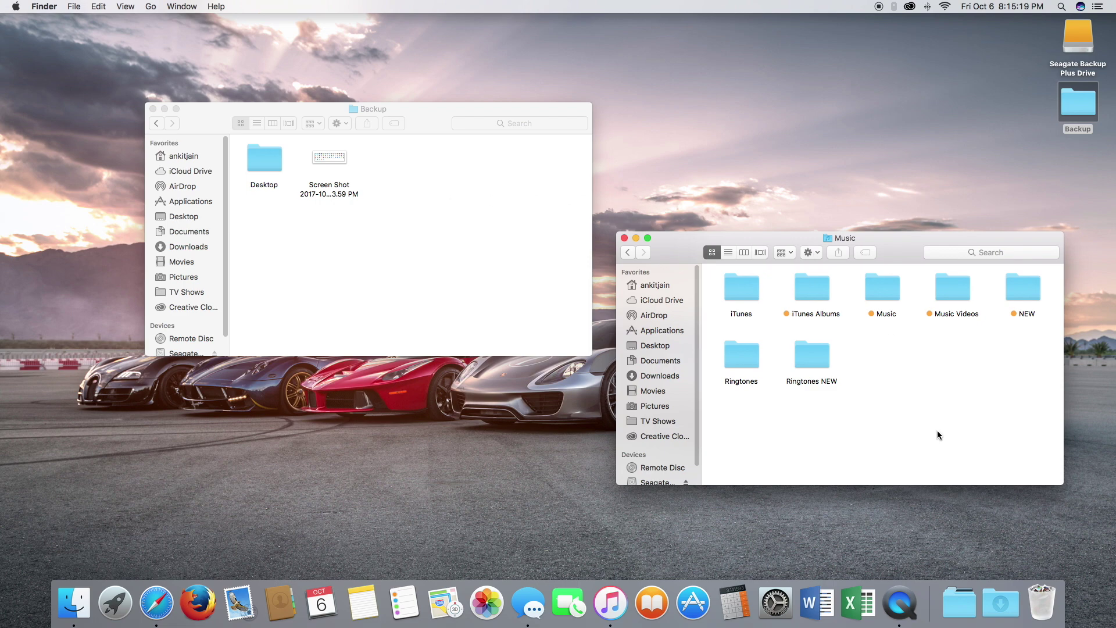
# Copy the Softwares folder from Documents into the Backup folder on the drive.
pyautogui.click(626, 253)
pyautogui.click(668, 348)
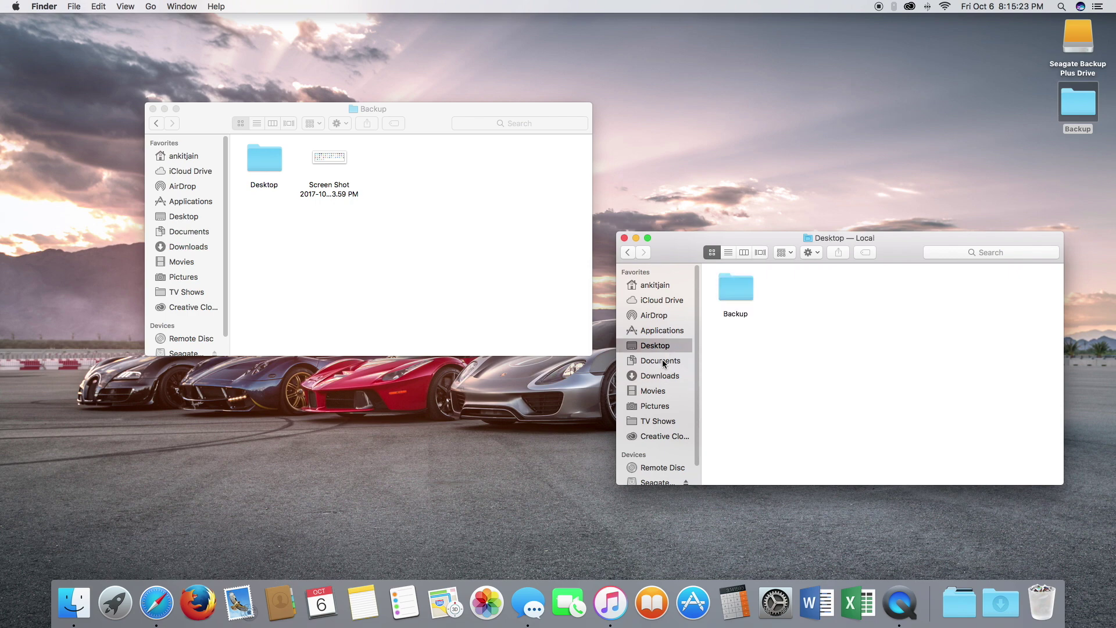
pyautogui.click(663, 361)
pyautogui.moveTo(801, 288); pyautogui.dragTo(460, 232)
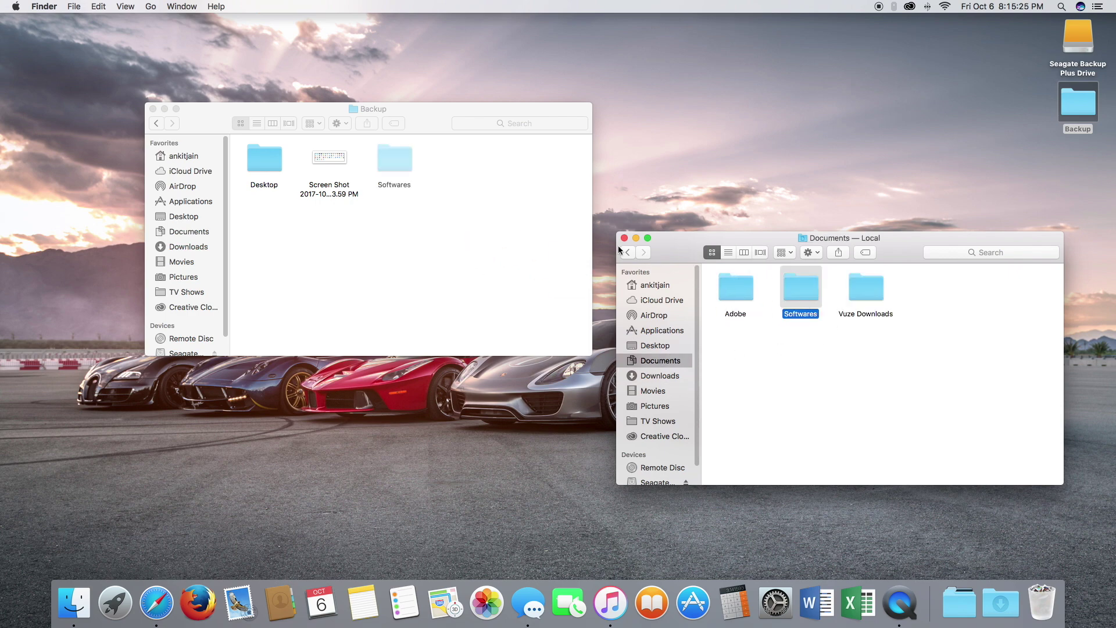
# Copy the Music folder from the home folder into the Backup folder on the drive.
pyautogui.click(627, 252)
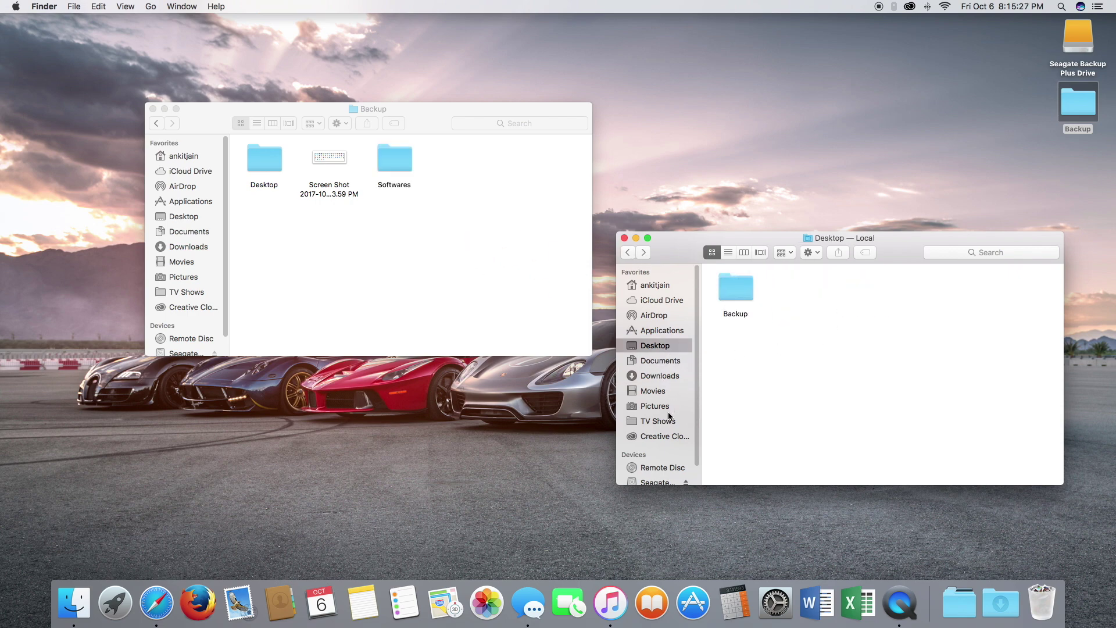
pyautogui.click(673, 298)
pyautogui.click(662, 285)
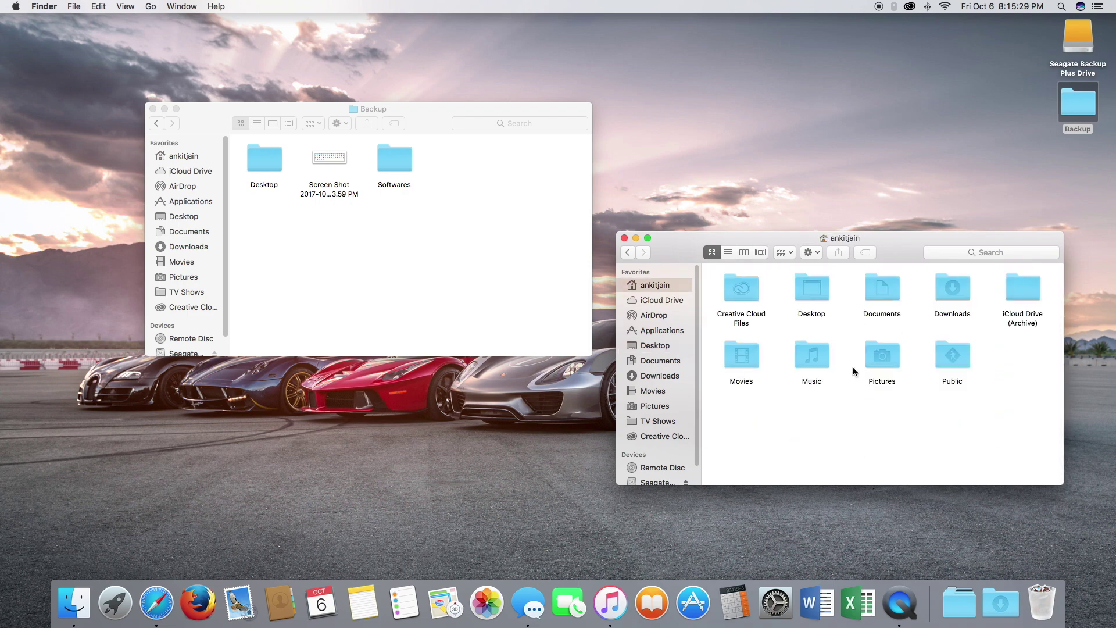
pyautogui.click(804, 357)
pyautogui.moveTo(803, 352); pyautogui.dragTo(320, 239)
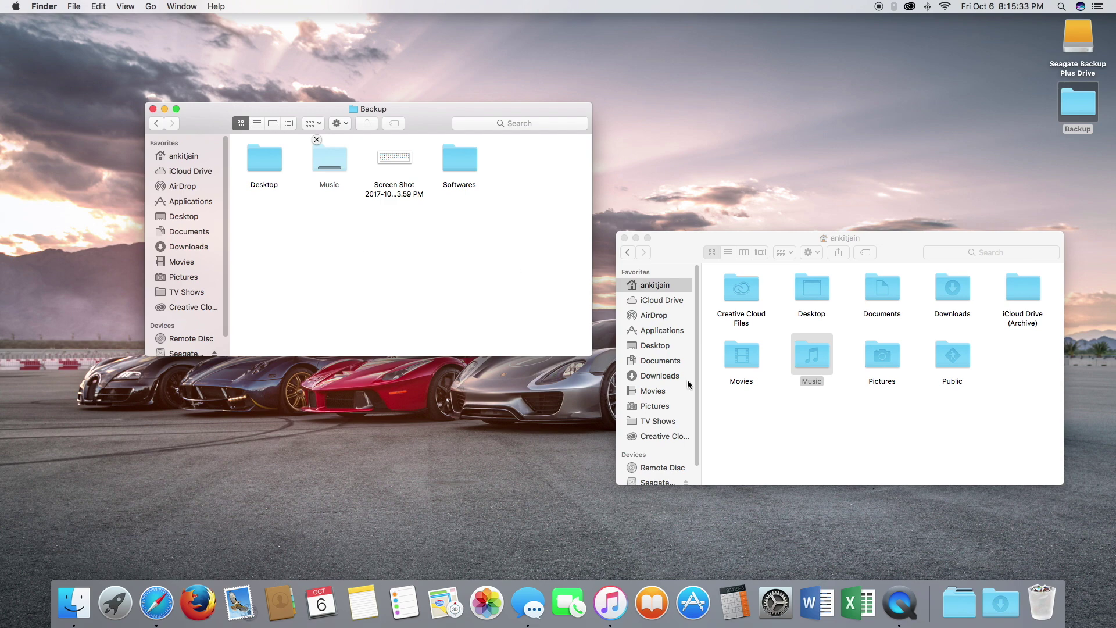
# Open the home folder's Pictures folder and create a new folder named Pictures inside the Backup folder.
pyautogui.doubleClick(878, 364)
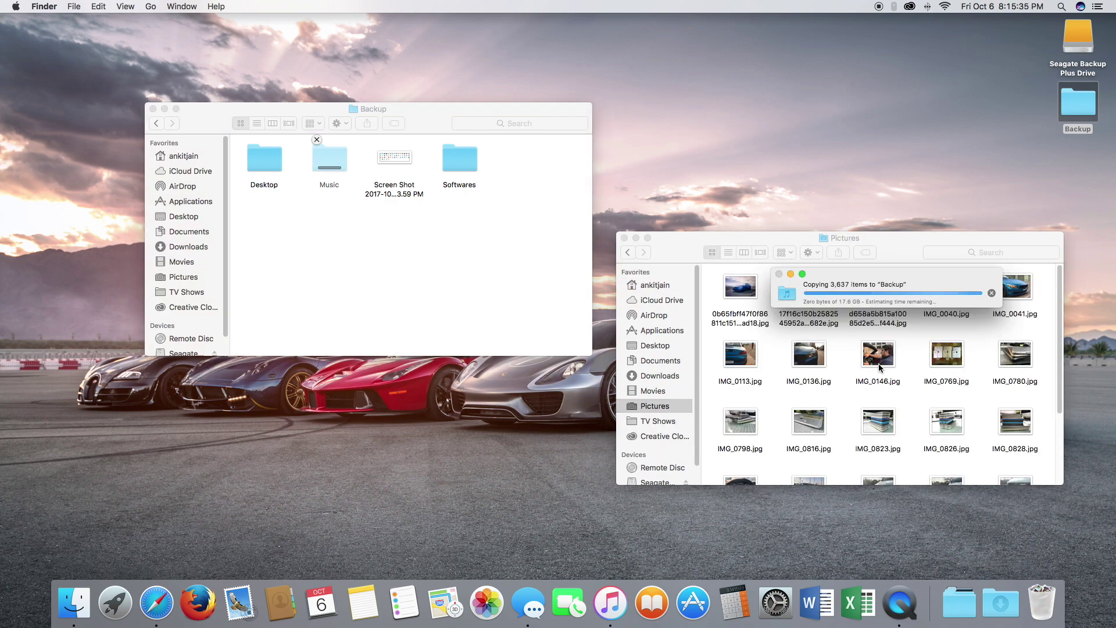
pyautogui.rightClick(465, 300)
pyautogui.click(521, 310)
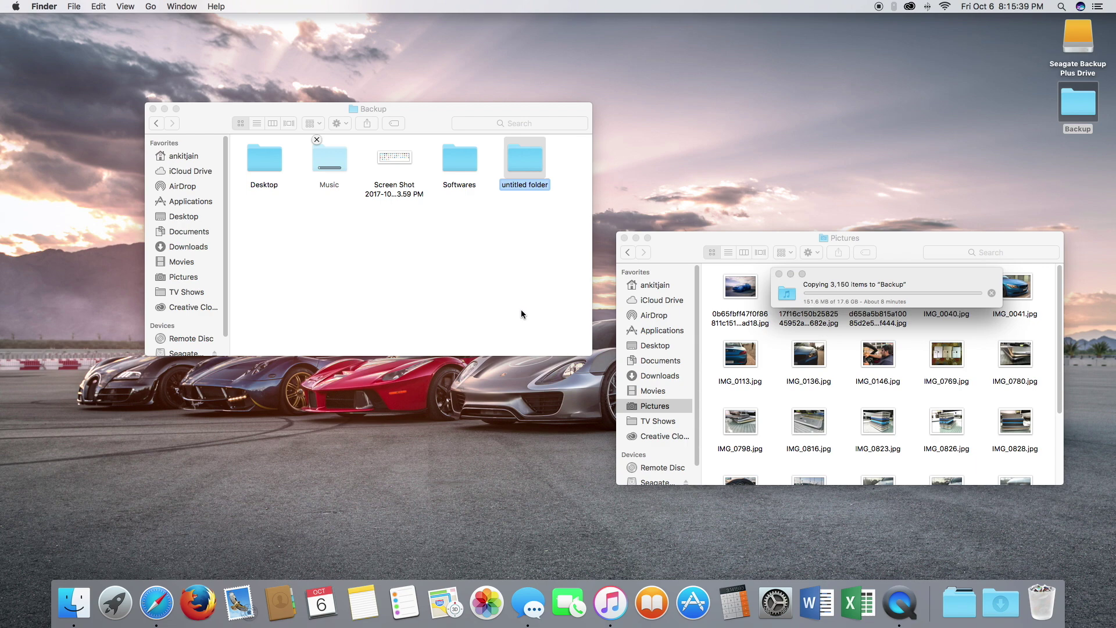
pyautogui.write('Pic')
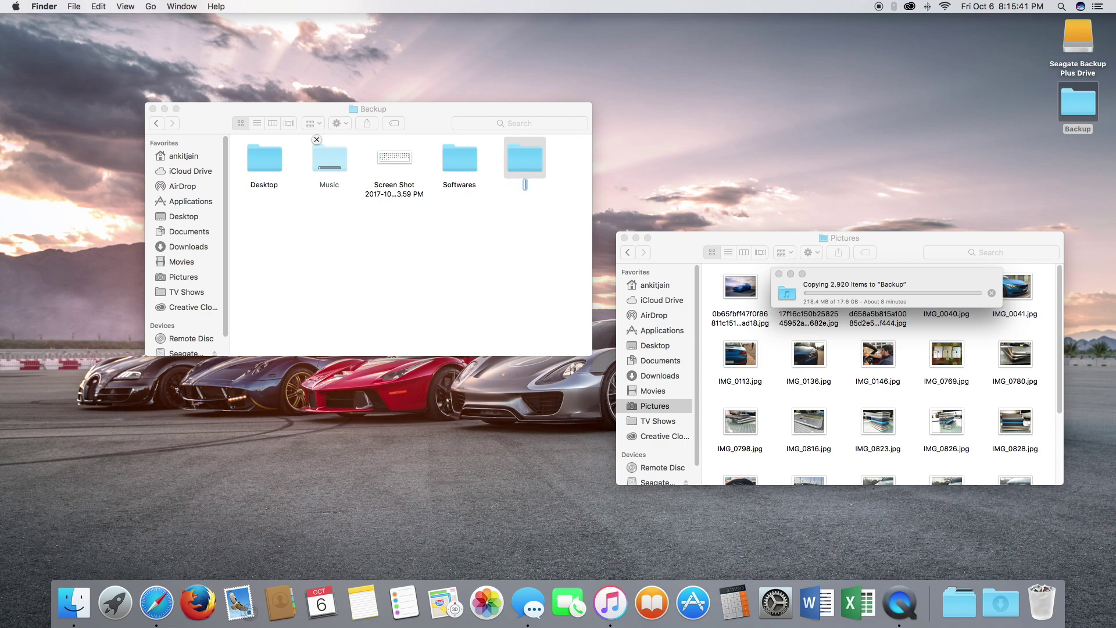
pyautogui.write('tures')
pyautogui.press('Return')
# Copy everything in the home Pictures folder except Photos Library into the Backup's Pictures folder and open that destination folder.
pyautogui.click(701, 385)
pyautogui.press('super+a')
pyautogui.scroll(-4, 707, 385)
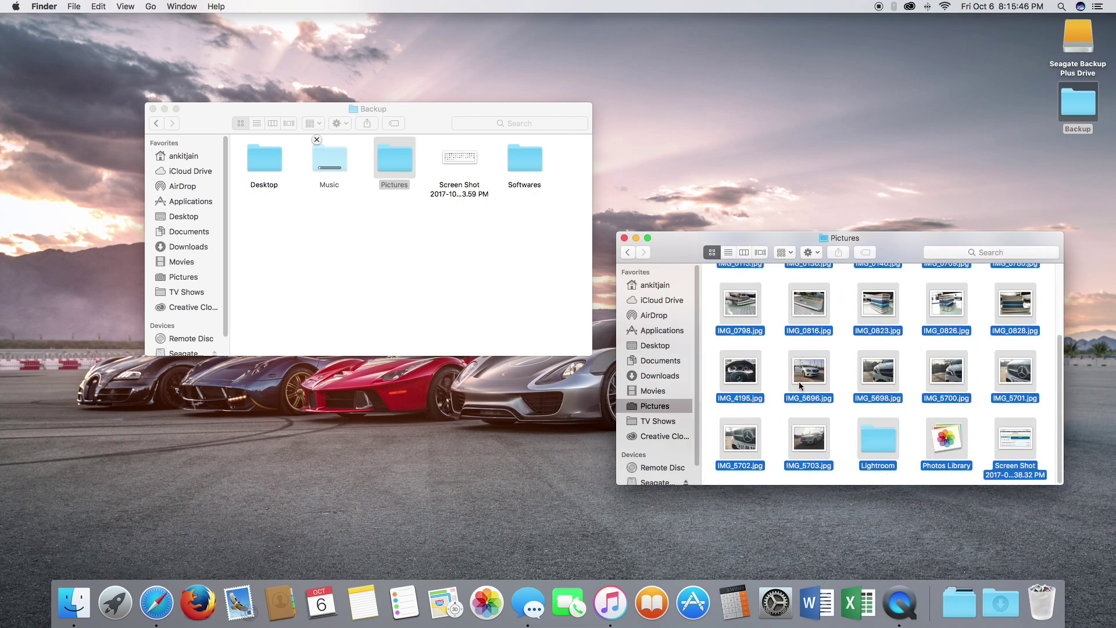
pyautogui.keyDown('super'); pyautogui.click(960, 430); pyautogui.keyUp('super')
pyautogui.click(393, 155)
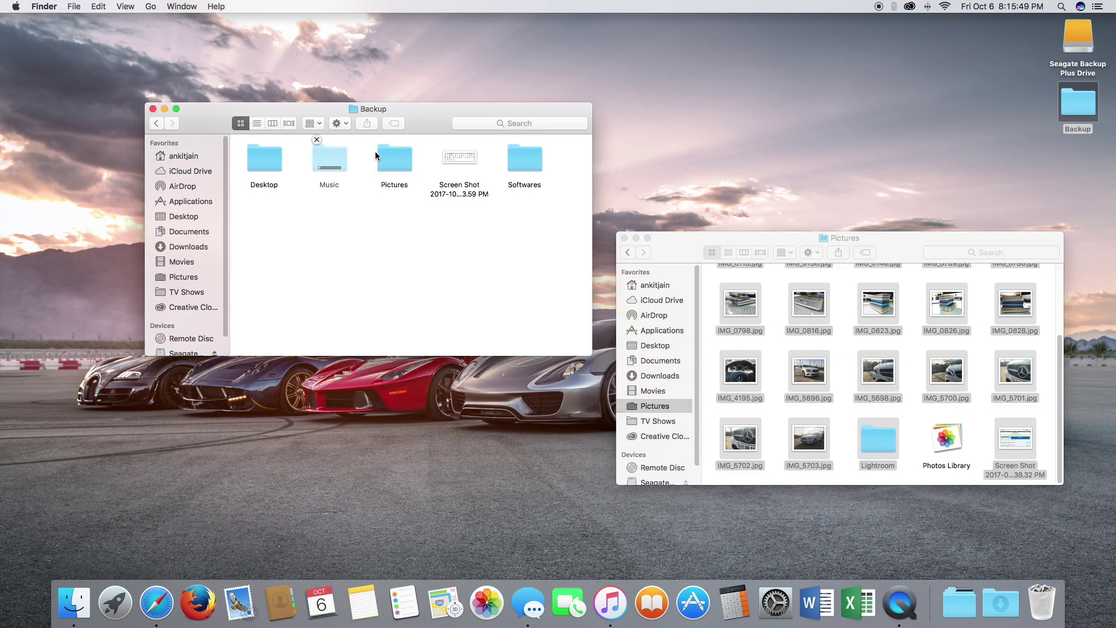
pyautogui.doubleClick(393, 156)
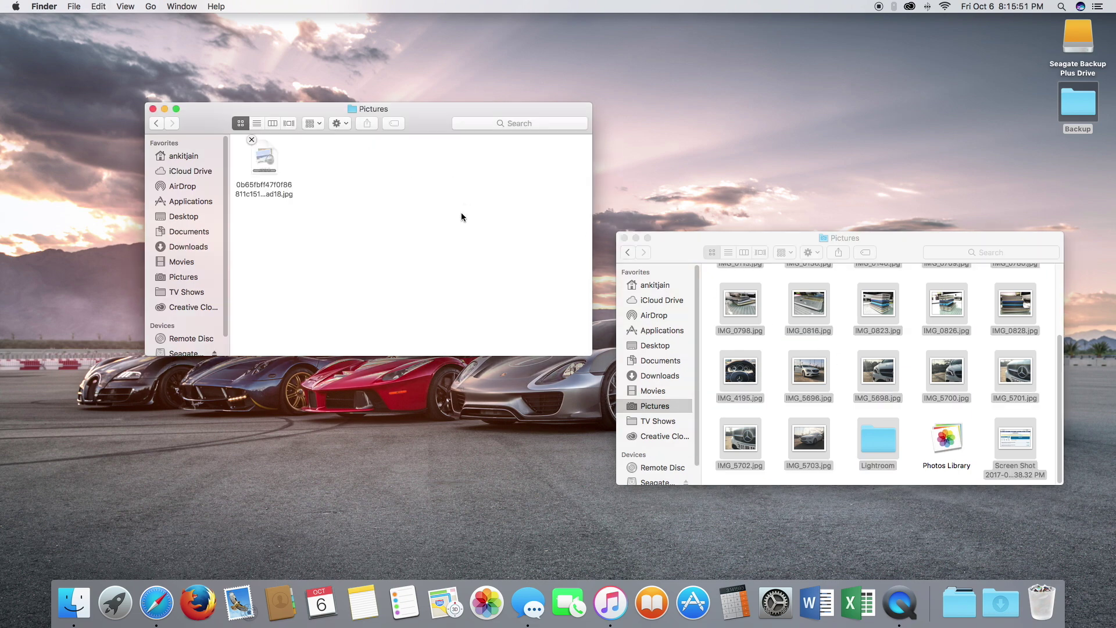
pyautogui.moveTo(723, 236); pyautogui.dragTo(762, 137)
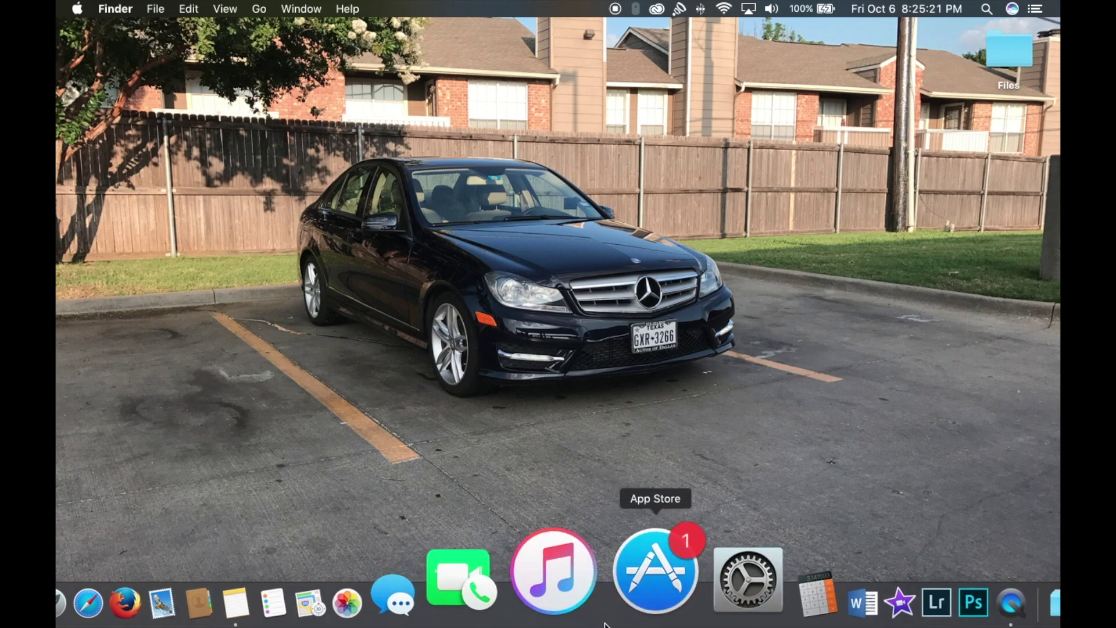
# Switch to the App Store, browse Updates and Top Charts, and download macOS High Sierra from its featured page.
pyautogui.click(627, 563)
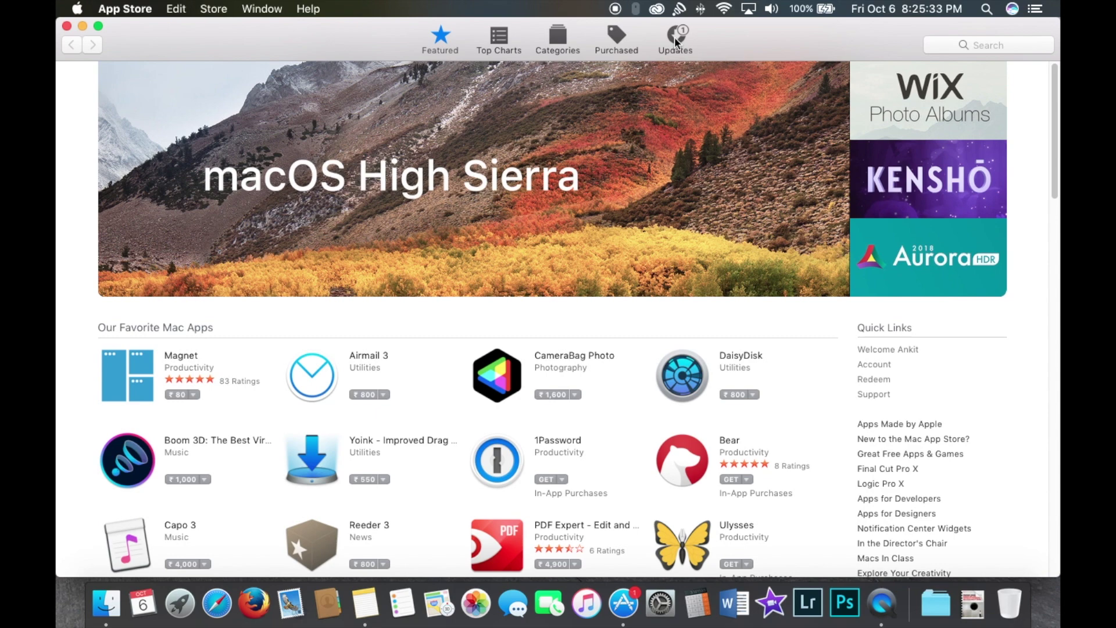
pyautogui.click(673, 36)
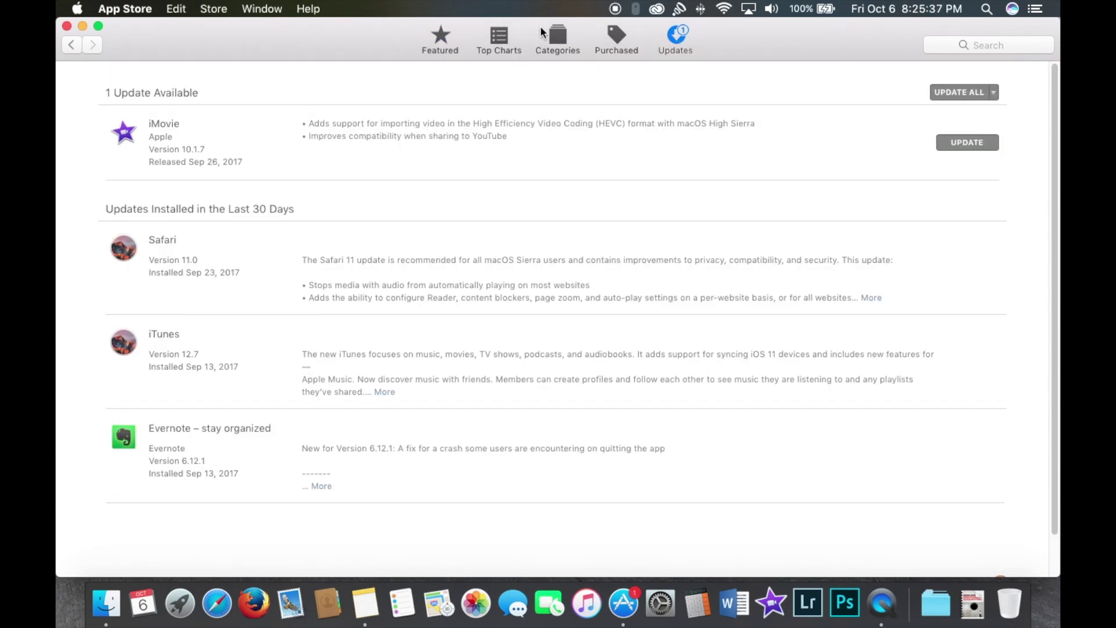
pyautogui.click(505, 40)
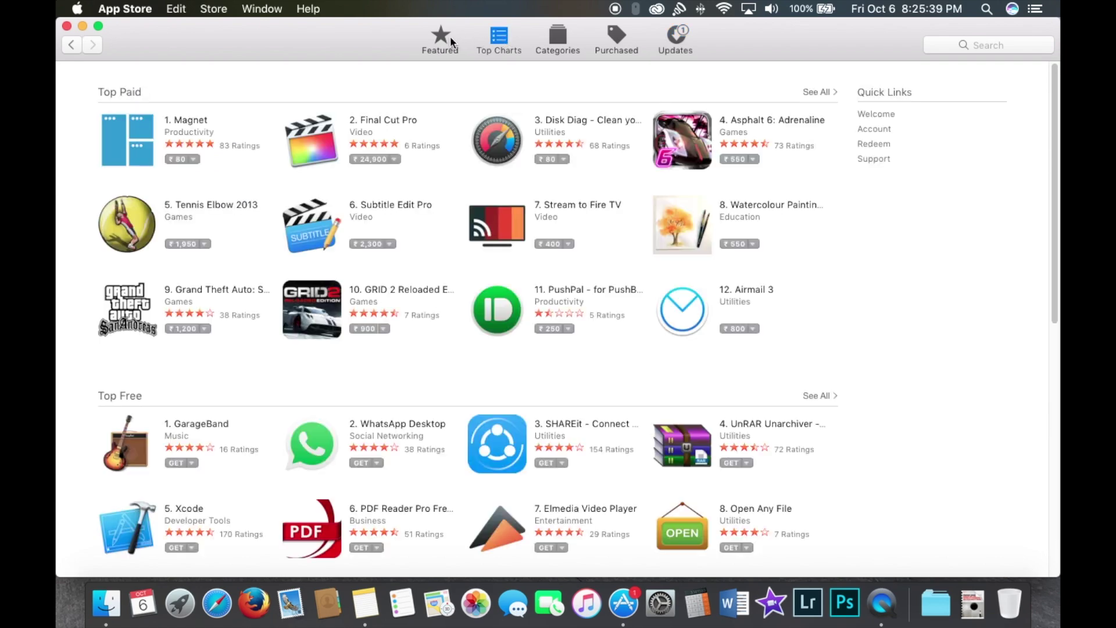
pyautogui.click(440, 40)
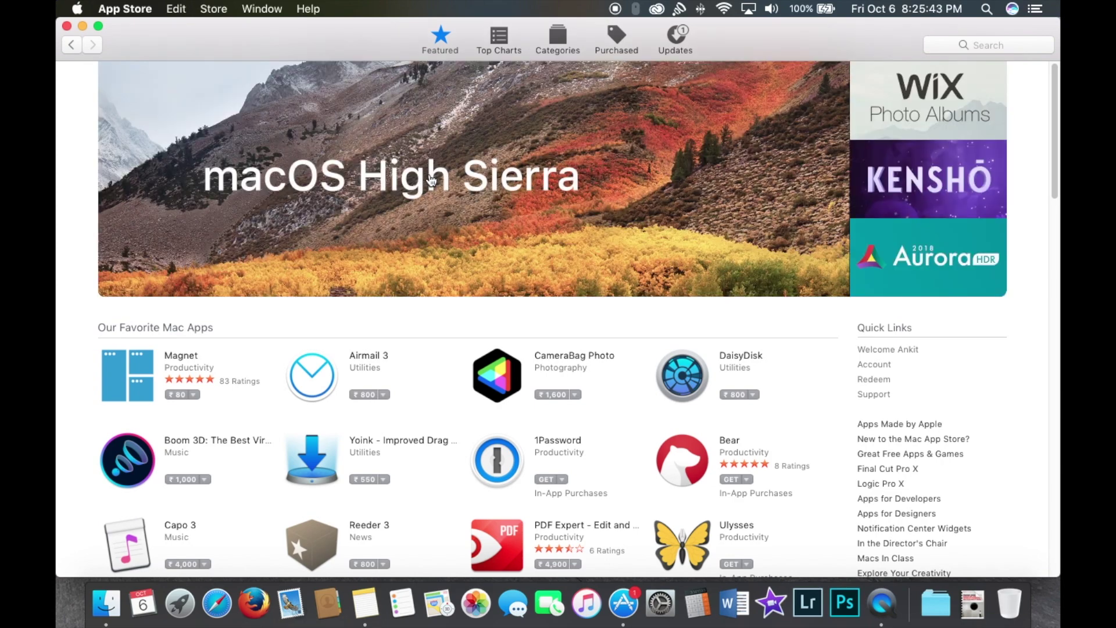
pyautogui.click(481, 198)
pyautogui.click(166, 229)
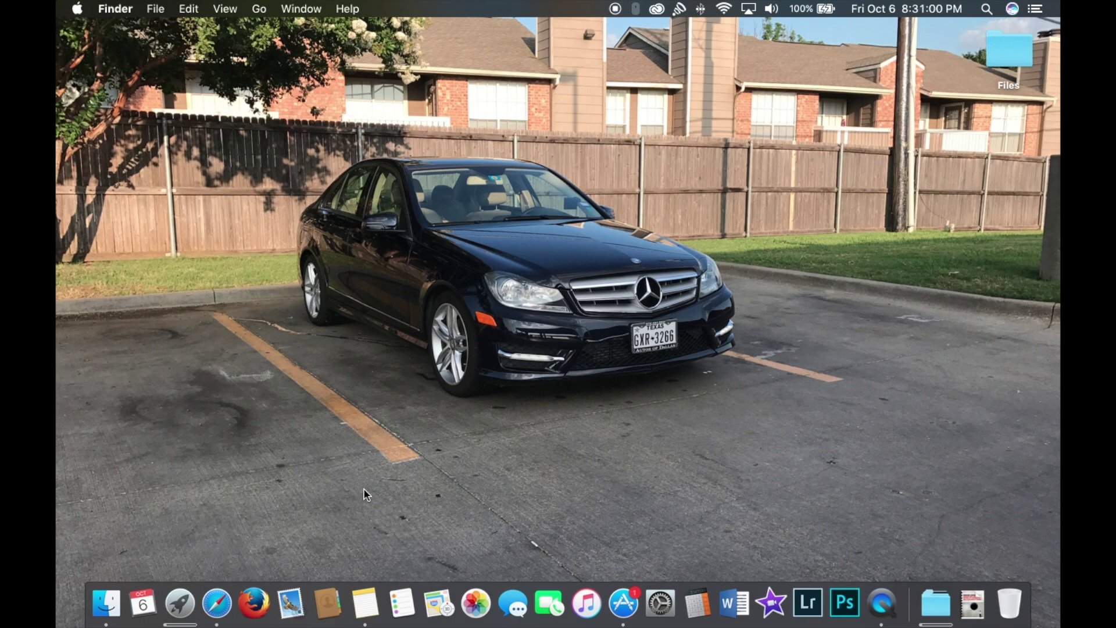
# Open the macdaddy.io Disk Creator link saved in Notes and download the free MacOS app from that page.
pyautogui.click(365, 602)
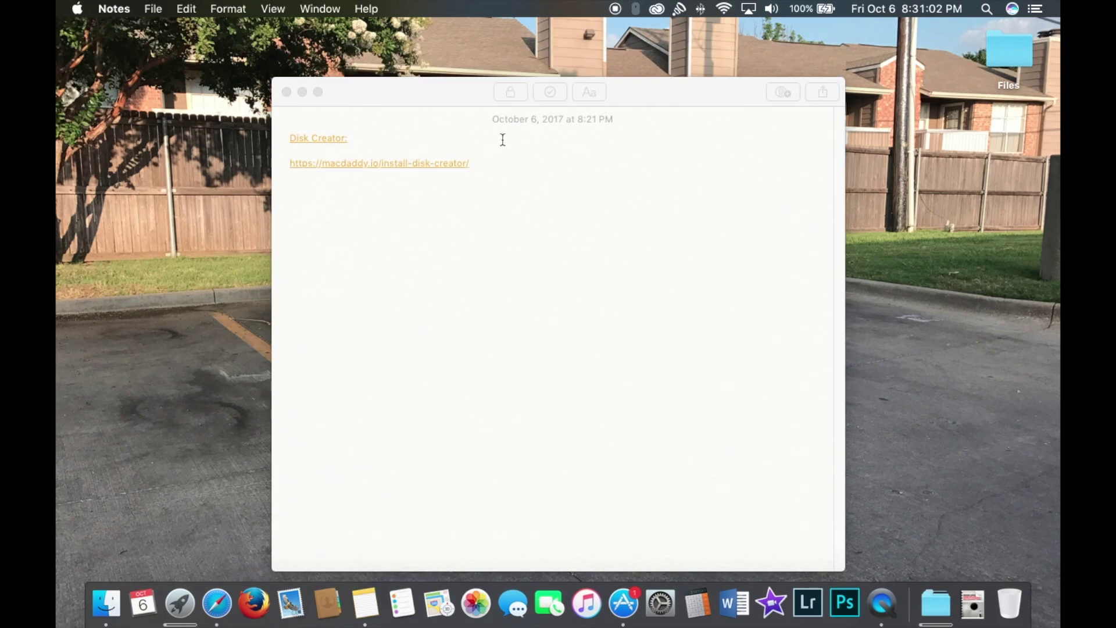
pyautogui.click(441, 165)
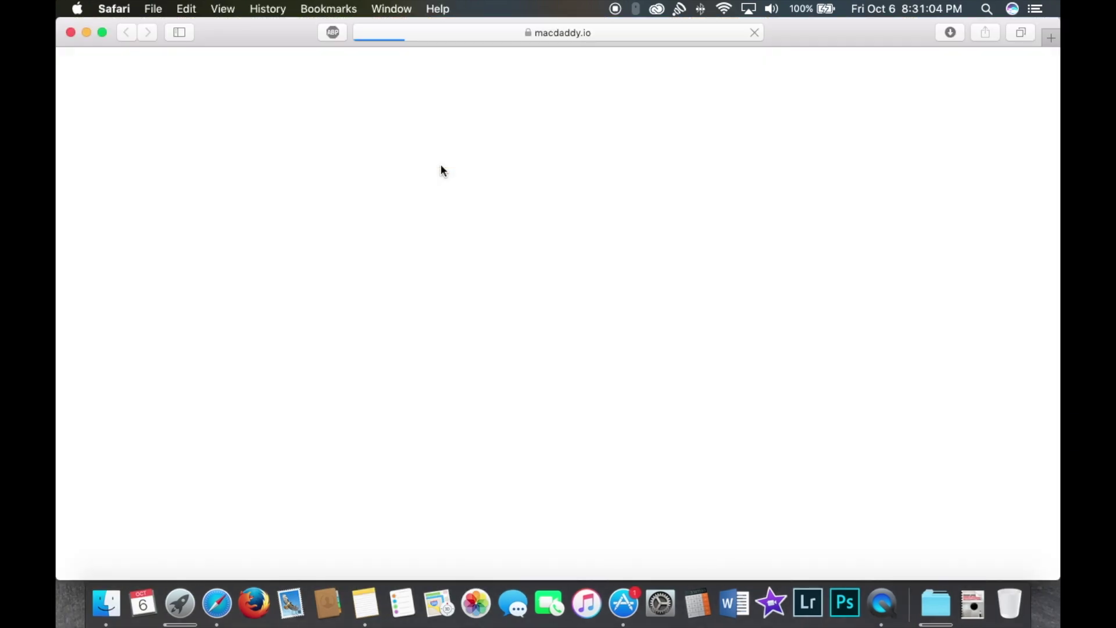
pyautogui.scroll(-10, 440, 171)
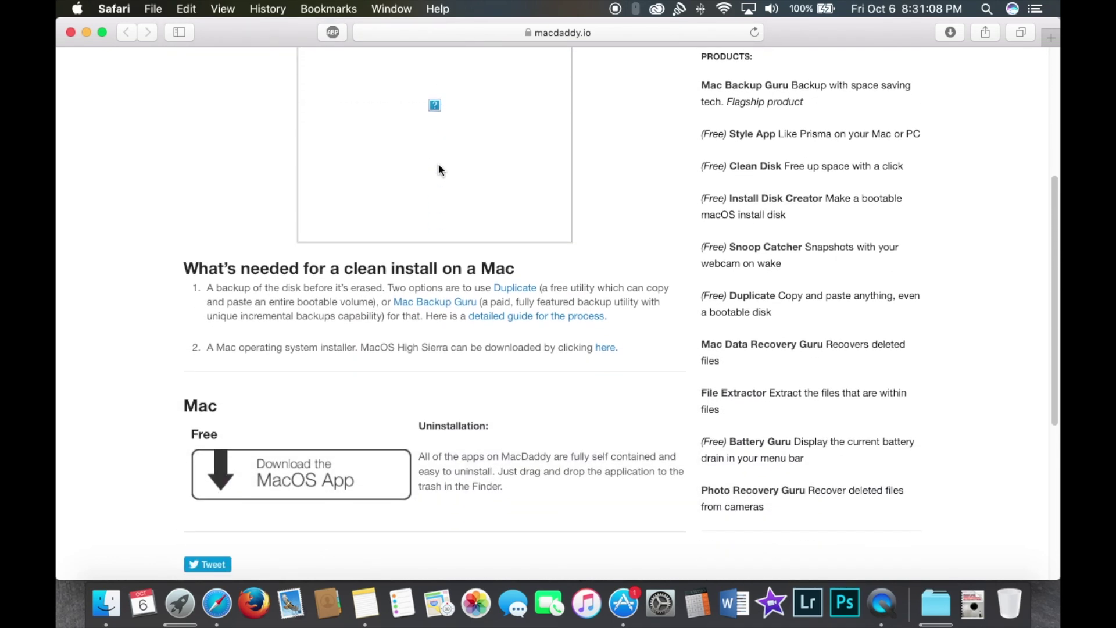
pyautogui.scroll(-3, 439, 170)
pyautogui.scroll(-2, 407, 221)
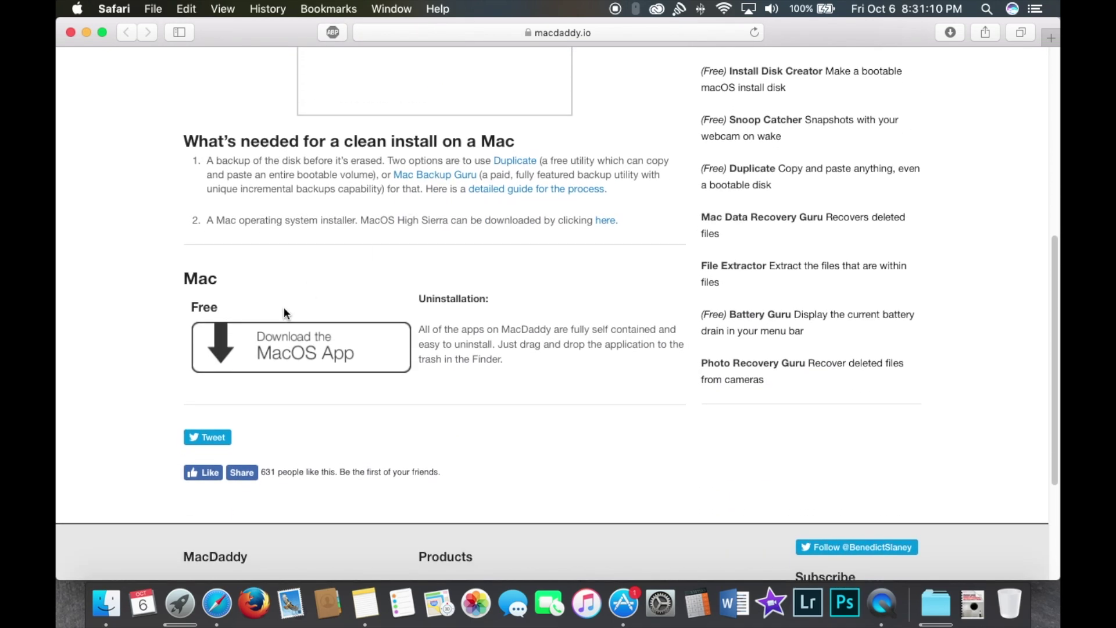
pyautogui.click(294, 351)
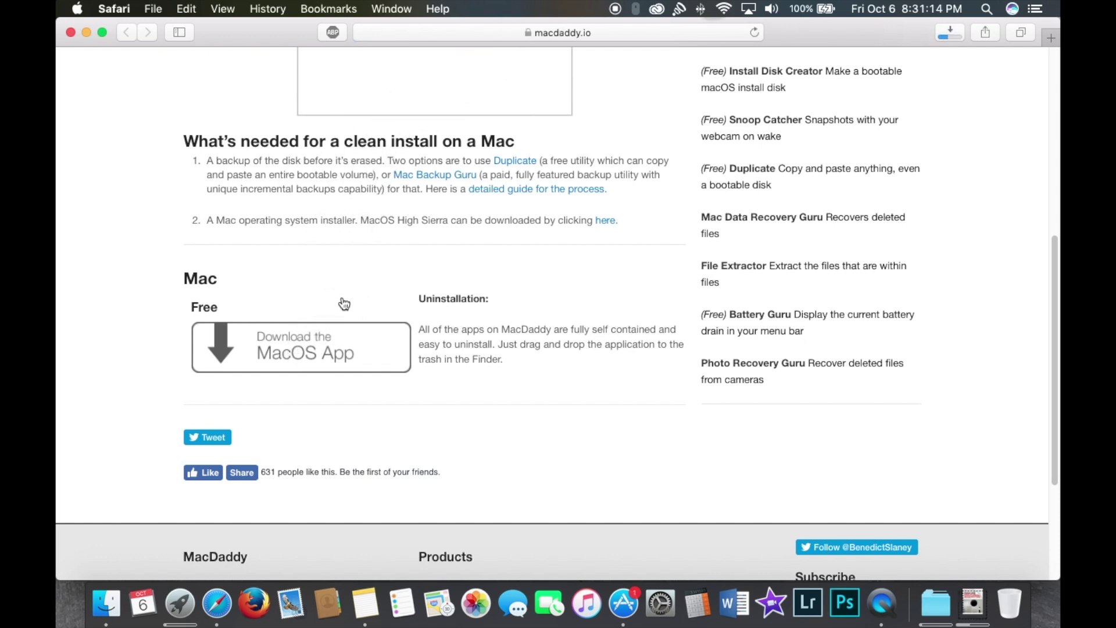
pyautogui.click(950, 33)
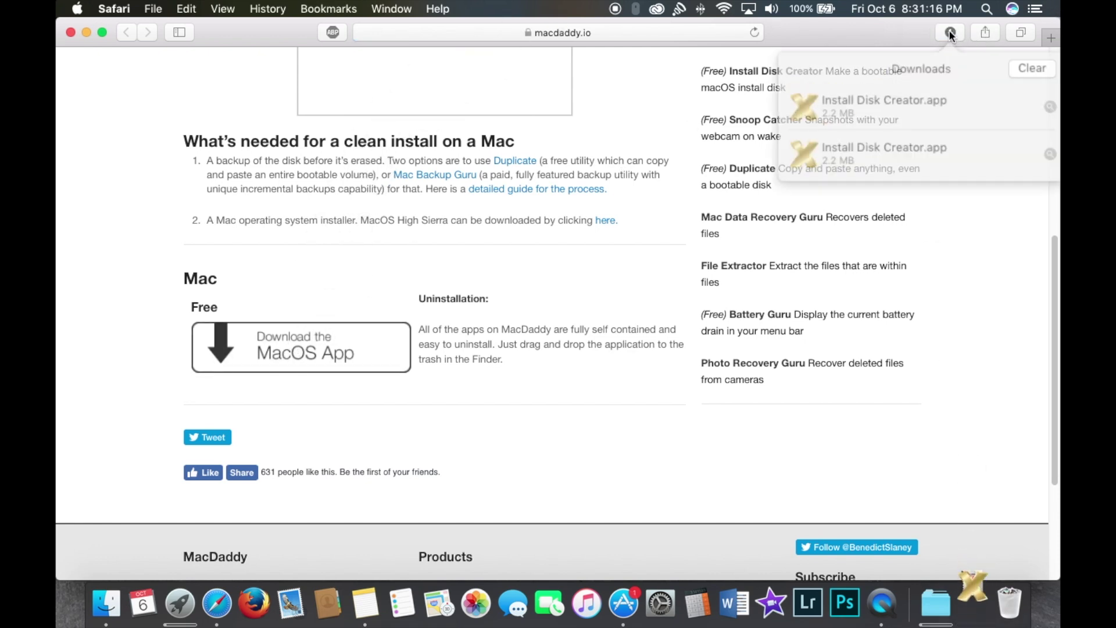
pyautogui.click(950, 32)
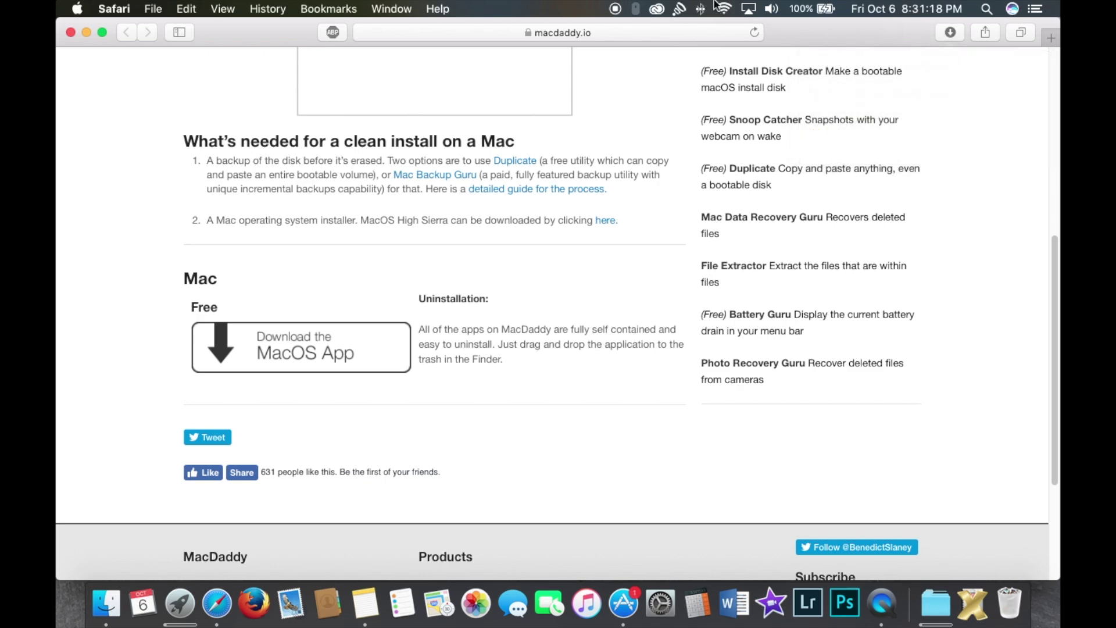
# Move Install Disk Creator.app from the Downloads folder to the desktop and close the Downloads and Notes windows.
pyautogui.press('super+h')
pyautogui.click(956, 564)
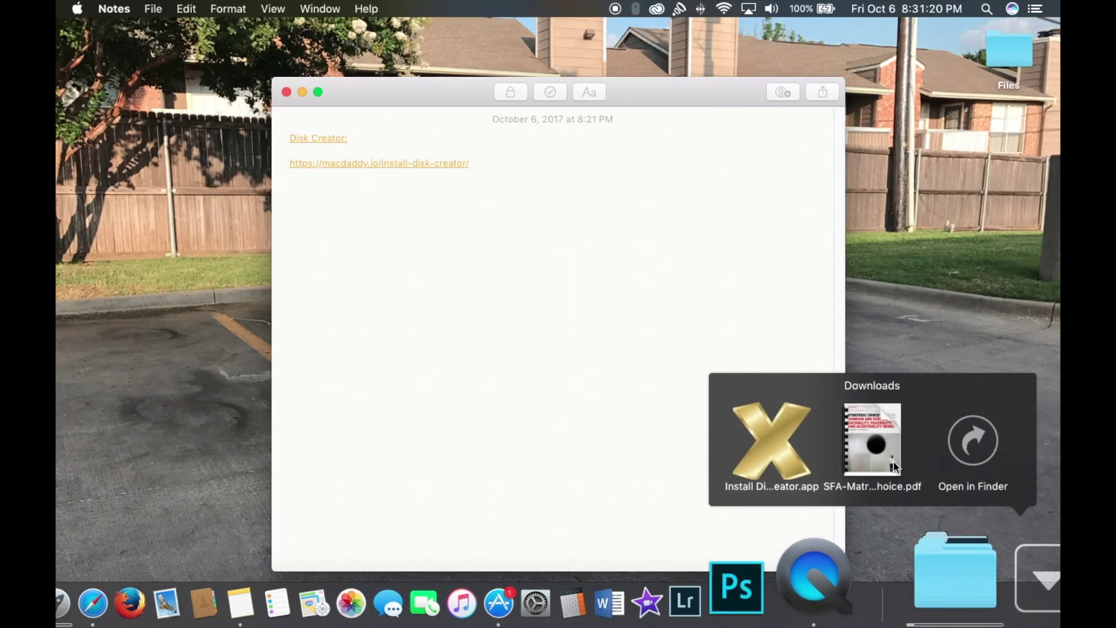
pyautogui.click(988, 487)
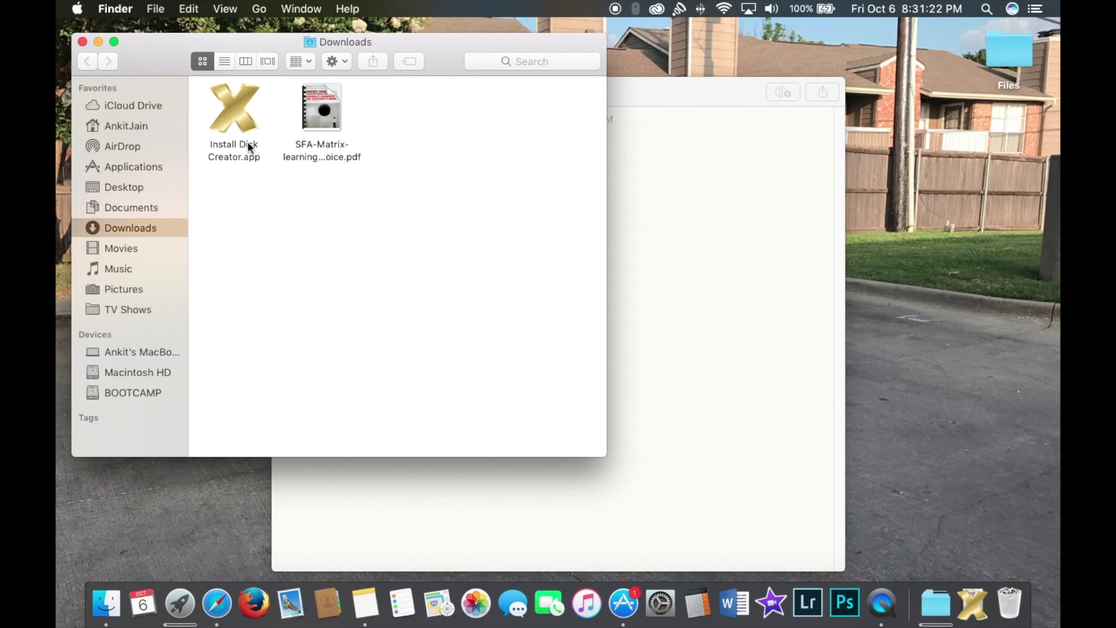
pyautogui.click(232, 122)
pyautogui.moveTo(232, 123); pyautogui.dragTo(1009, 153)
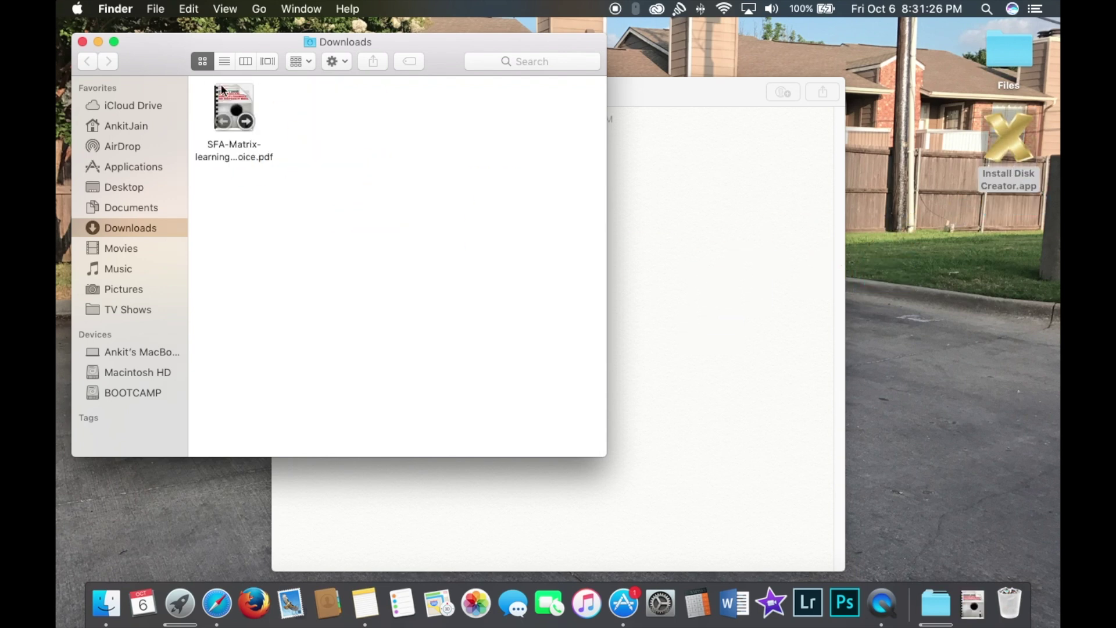
pyautogui.click(82, 42)
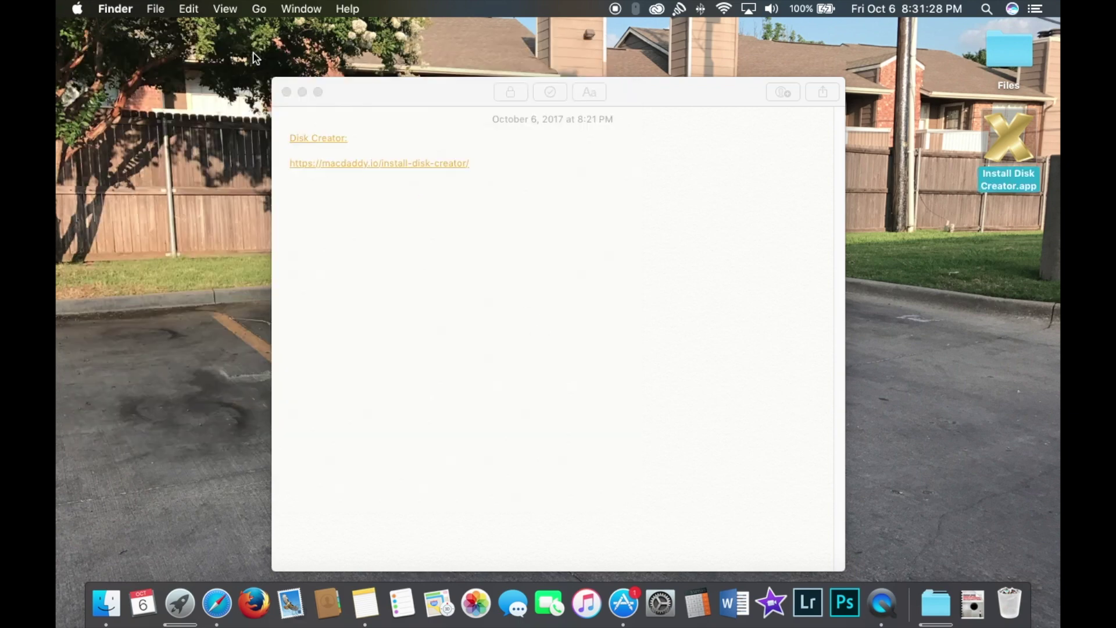
pyautogui.click(287, 92)
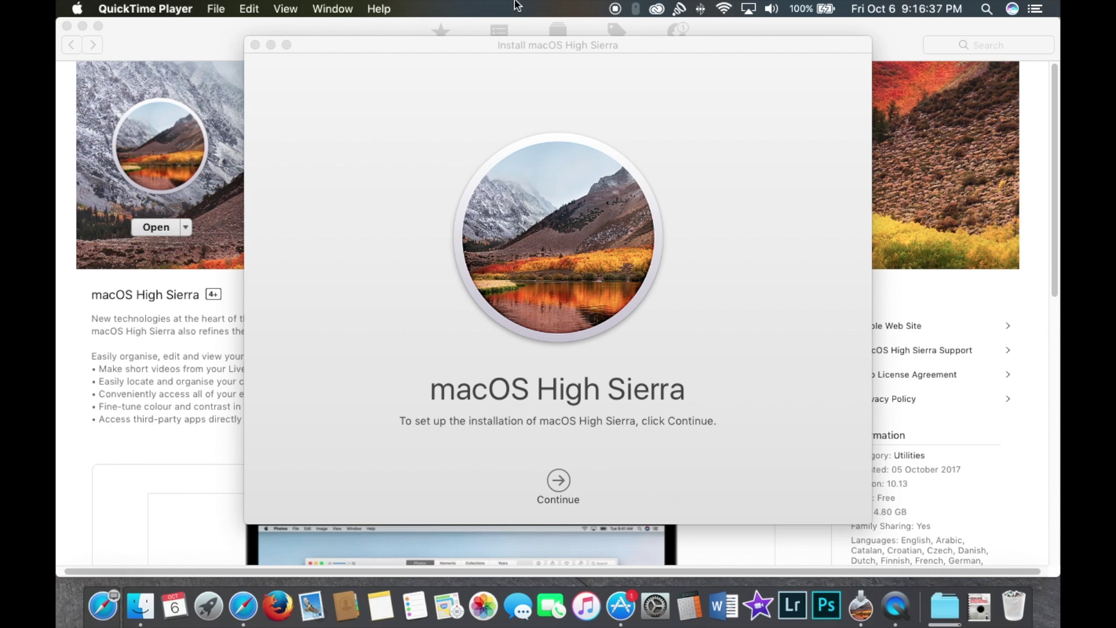
# Find and select Install macOS High Sierra.app in the Applications folder, leaving the installer at its welcome screen.
pyautogui.click(453, 161)
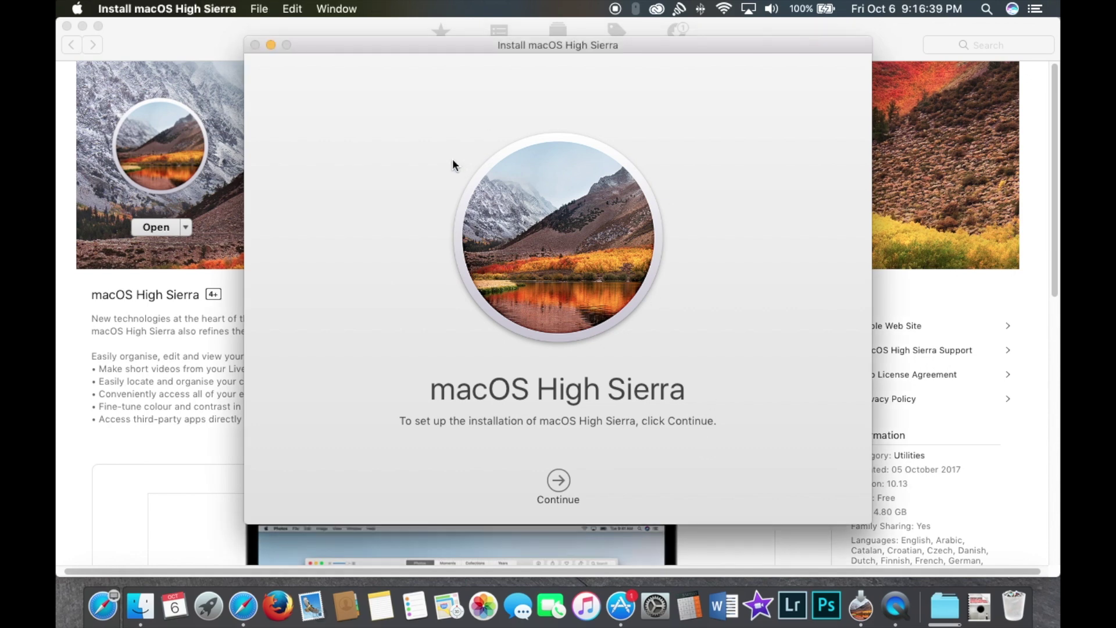
pyautogui.click(141, 605)
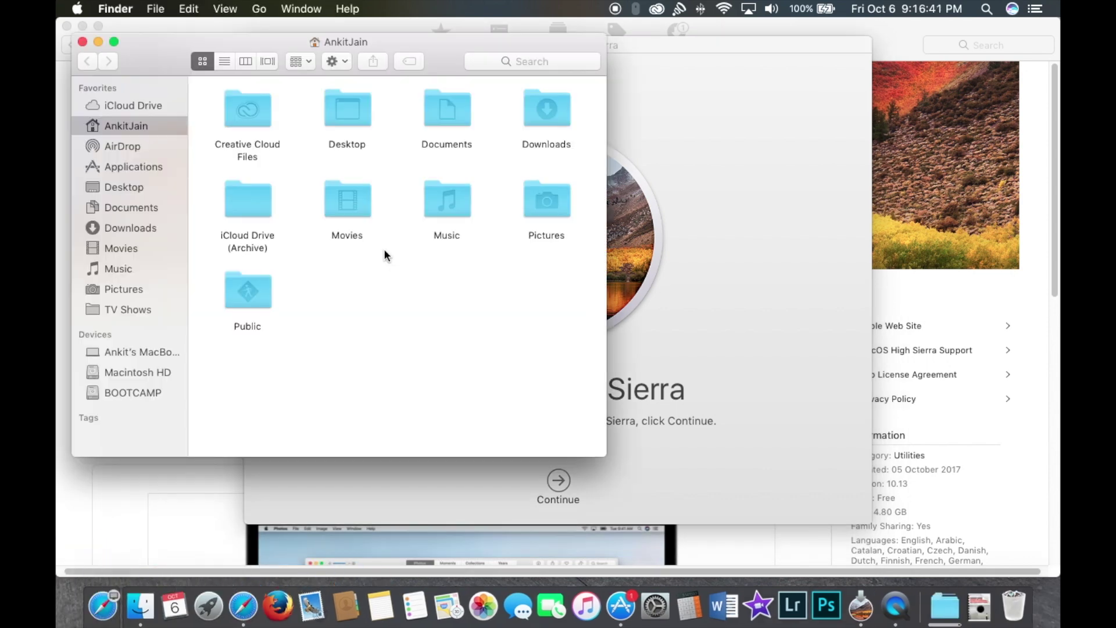
pyautogui.click(120, 172)
pyautogui.scroll(-10, 429, 212)
pyautogui.scroll(3, 399, 182)
pyautogui.scroll(6, 399, 182)
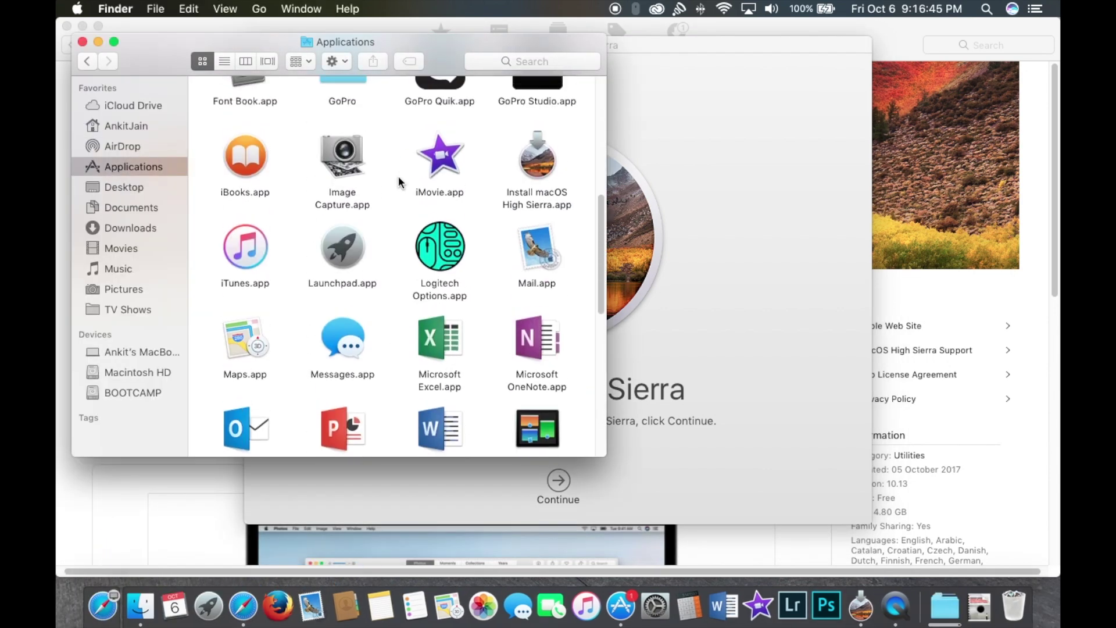
pyautogui.click(548, 231)
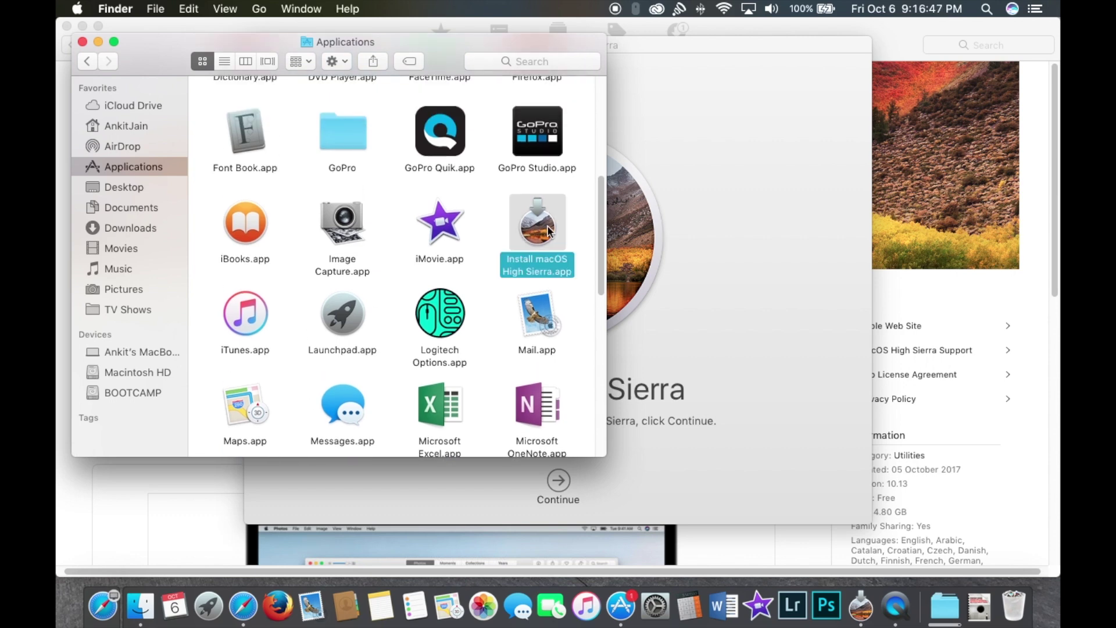
# Clear the desktop by hiding the Finder and macOS High Sierra installer windows and minimizing the App Store.
pyautogui.press('super+h')
pyautogui.press('super+h')
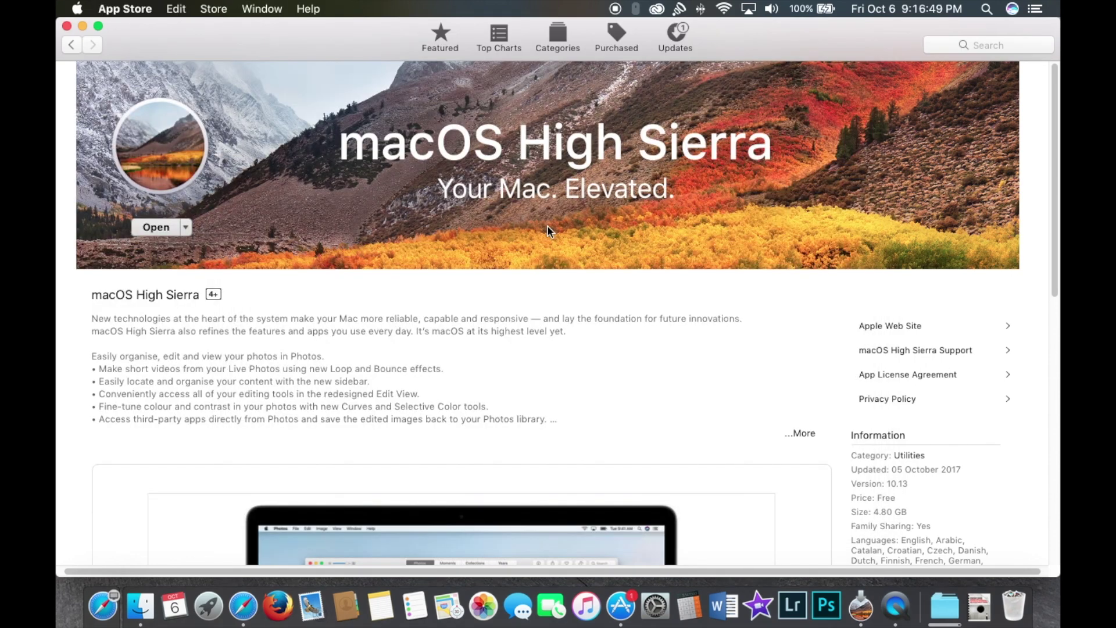
pyautogui.click(85, 26)
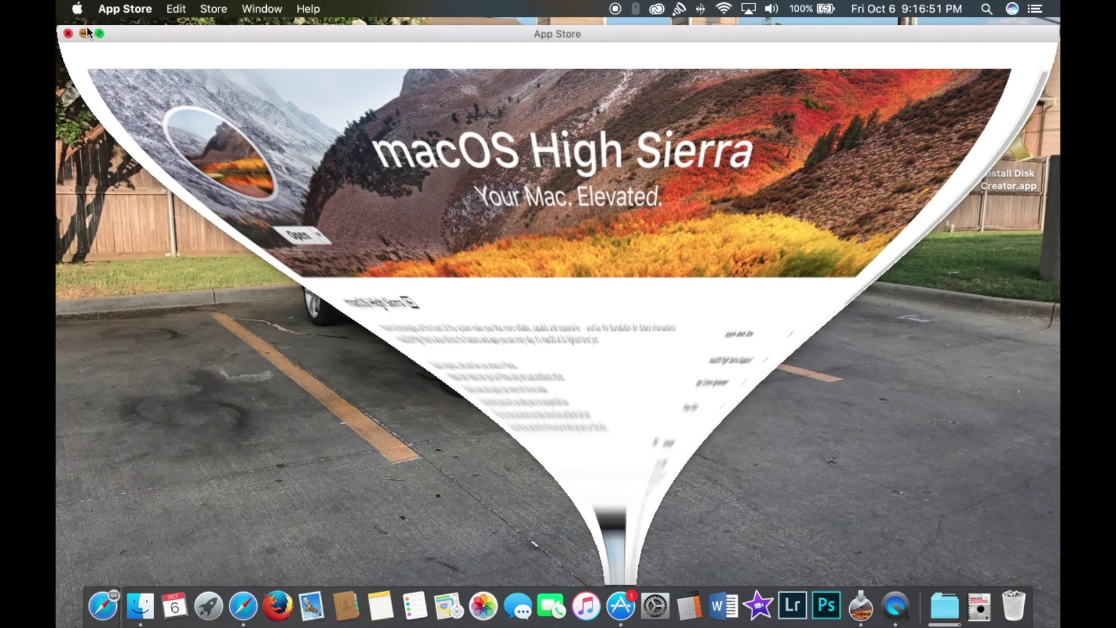
pyautogui.click(815, 280)
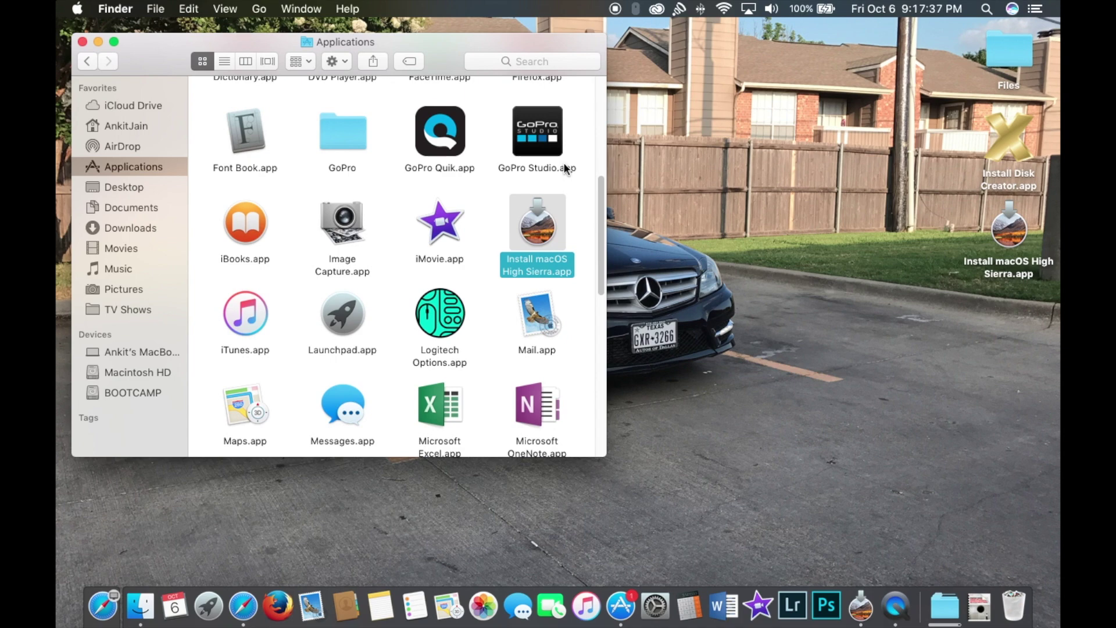
# Close the Applications window, then launch Install Disk Creator.app from the desktop and allow the downloaded app to open.
pyautogui.doubleClick(1016, 55)
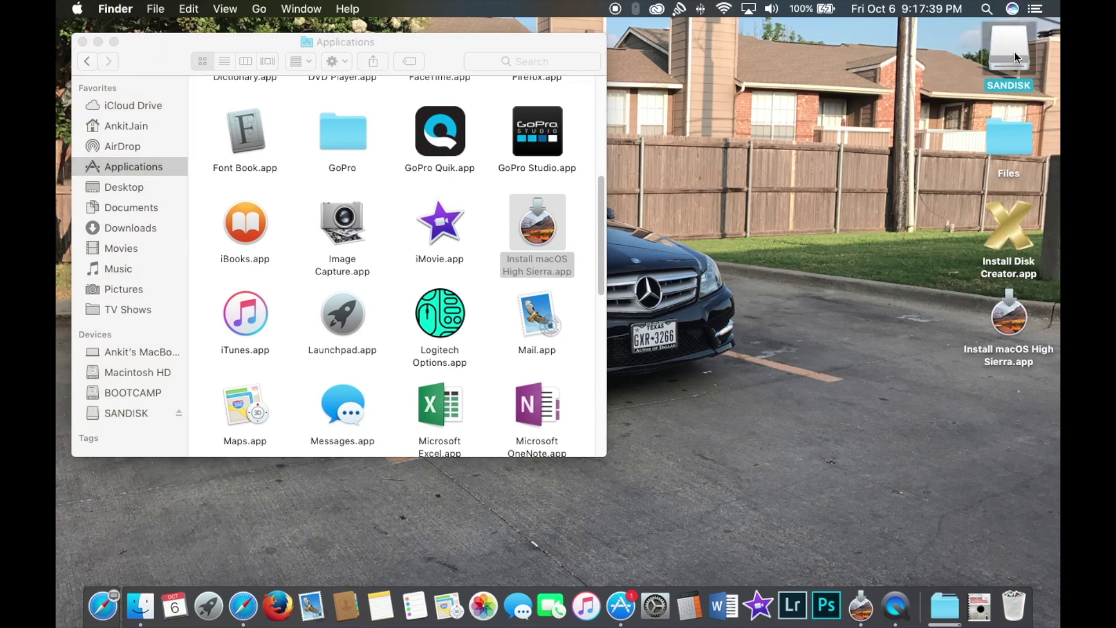
pyautogui.click(97, 57)
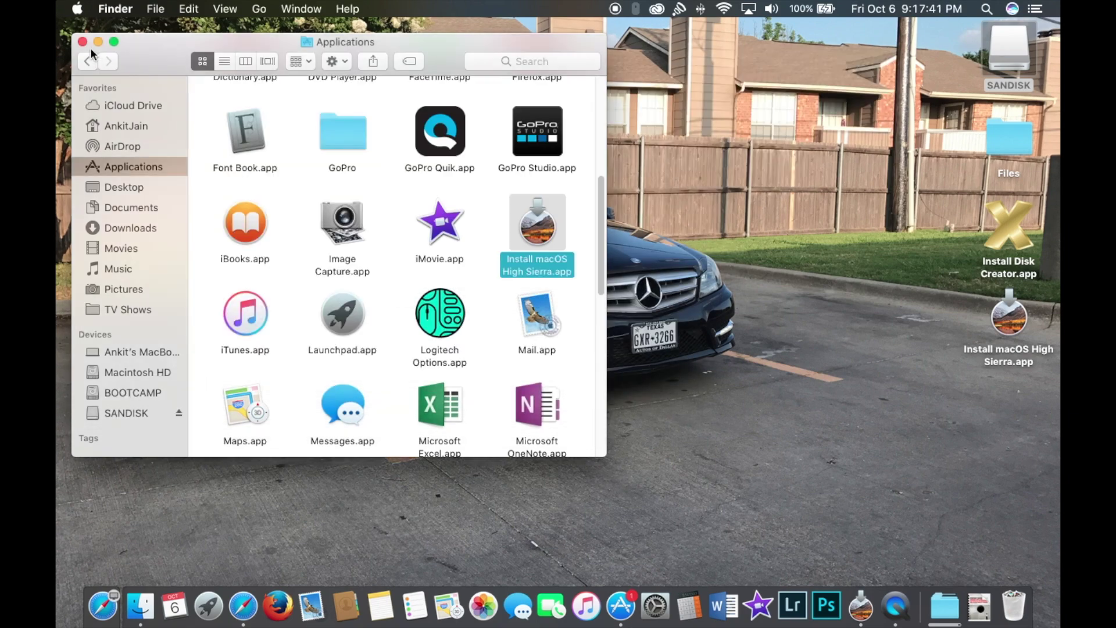
pyautogui.click(83, 43)
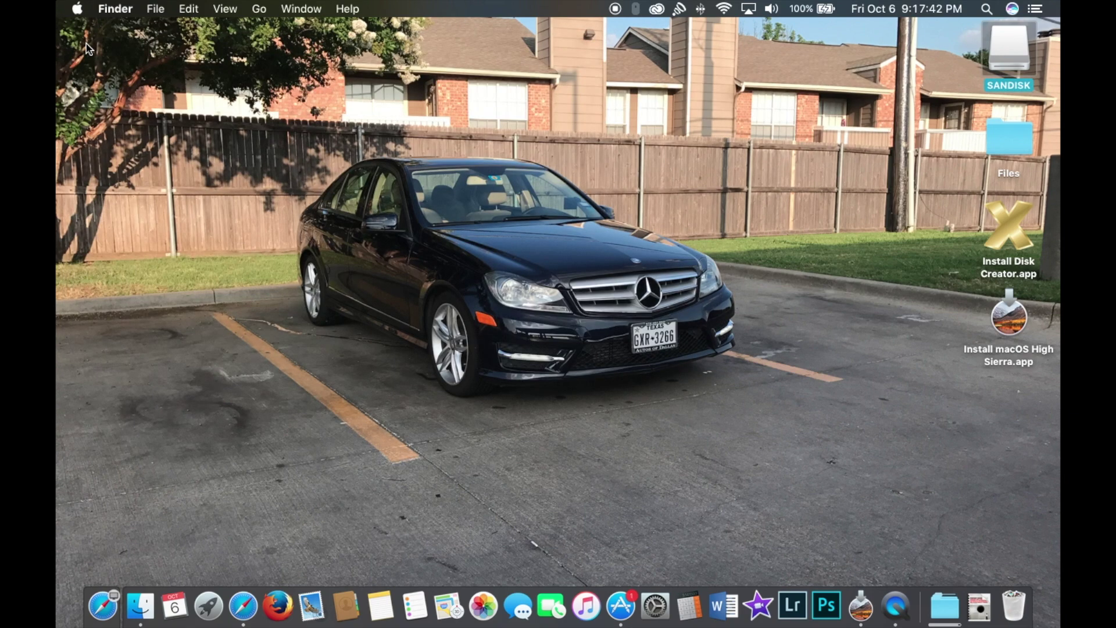
pyautogui.doubleClick(1018, 244)
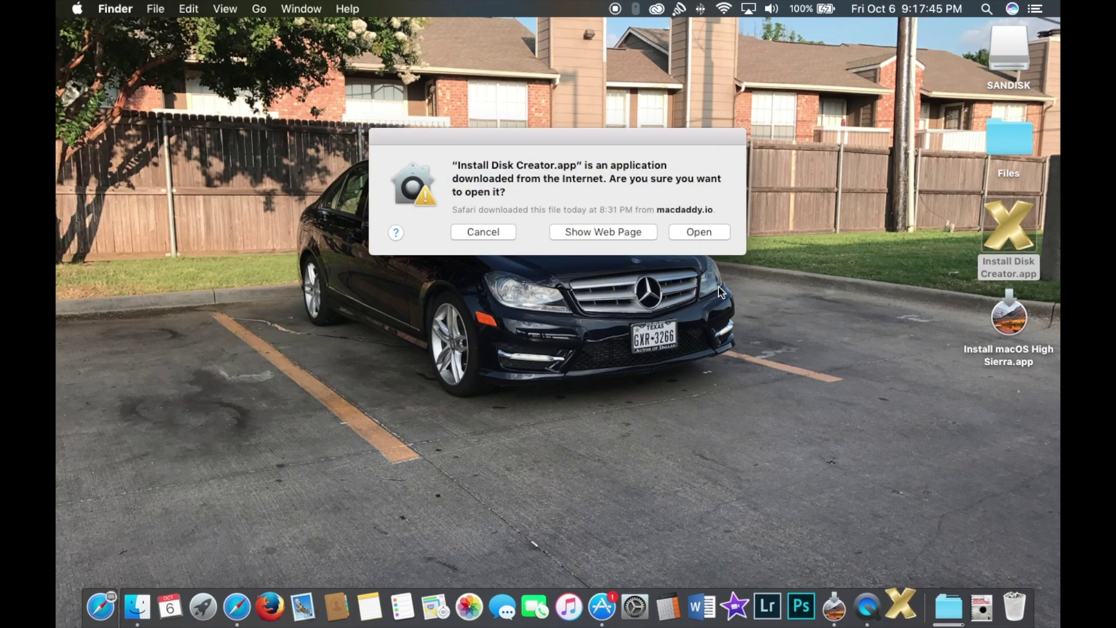
pyautogui.click(709, 231)
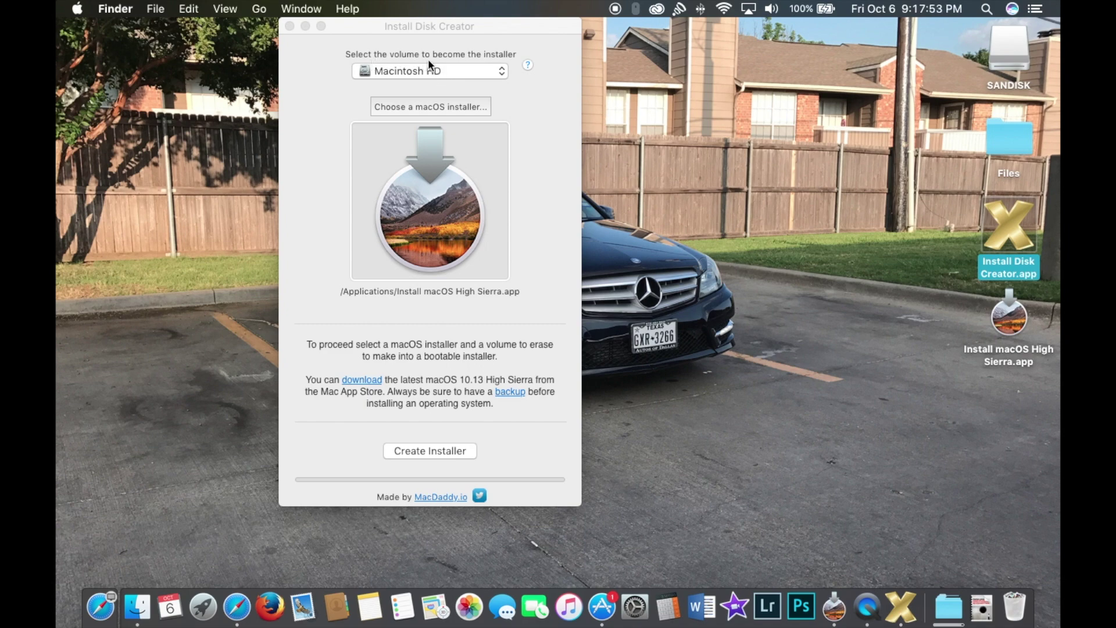
# Set SANDISK as the volume to become the installer, keeping Install macOS High Sierra.app as the source.
pyautogui.click(439, 71)
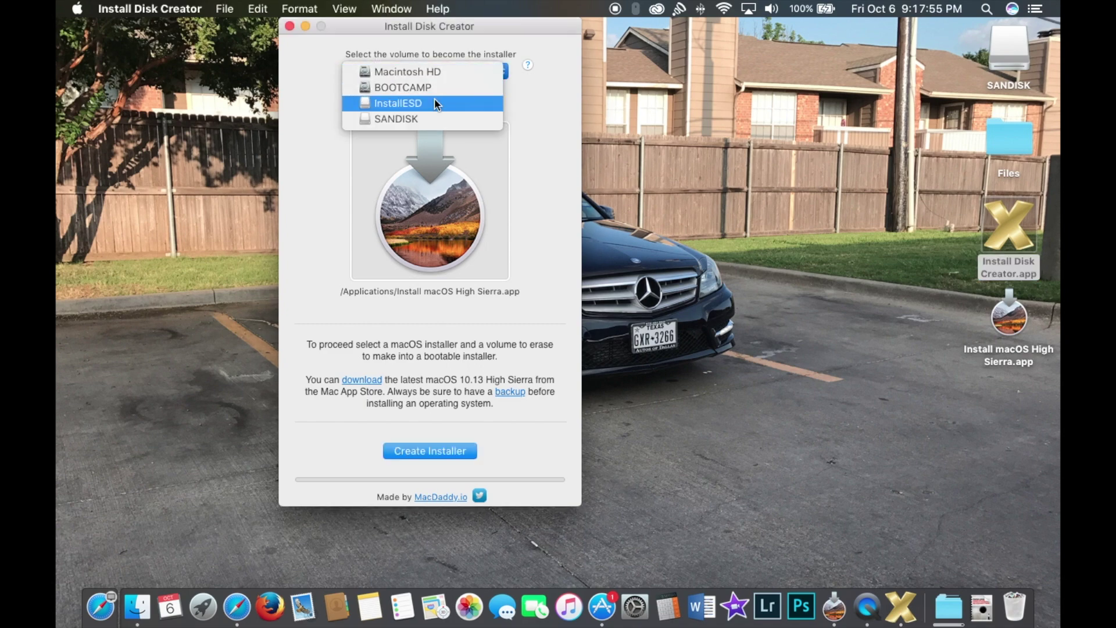
pyautogui.click(428, 120)
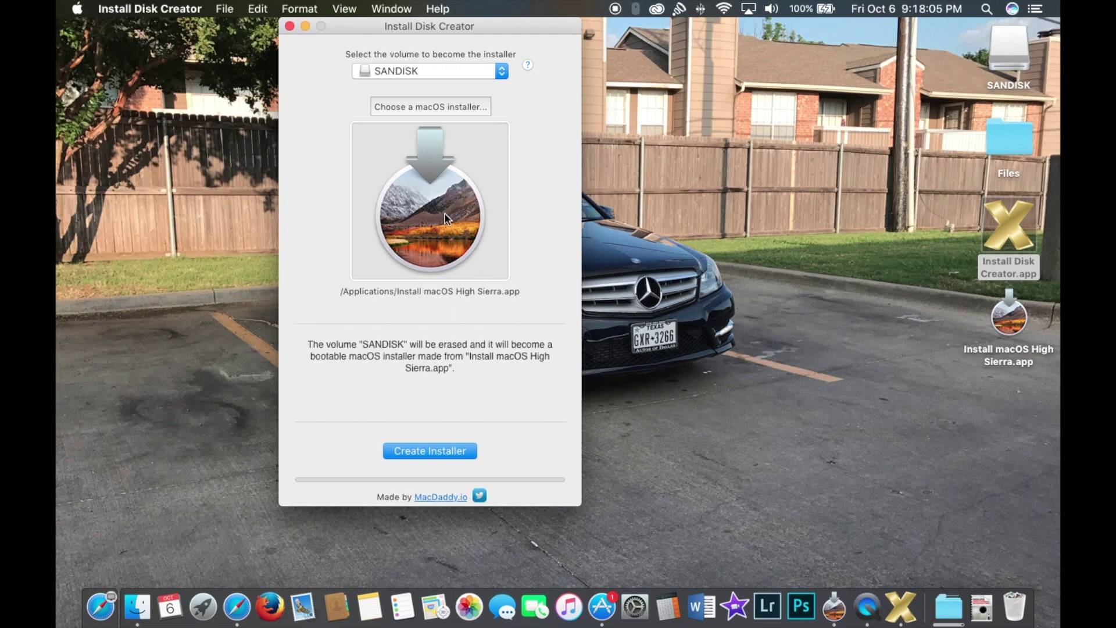
pyautogui.click(434, 111)
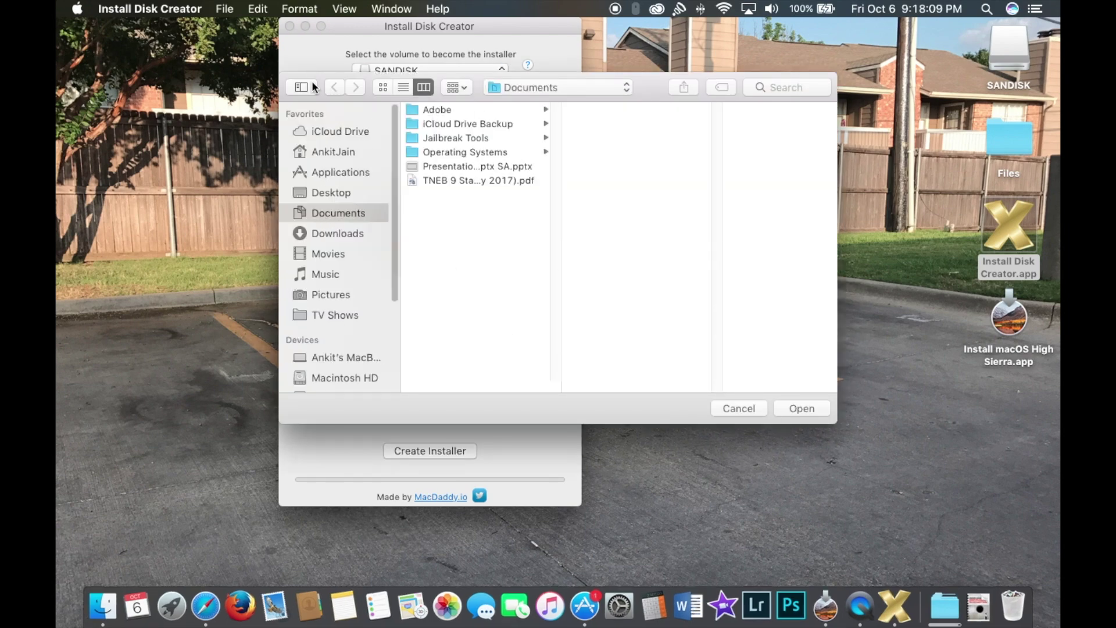
pyautogui.click(750, 402)
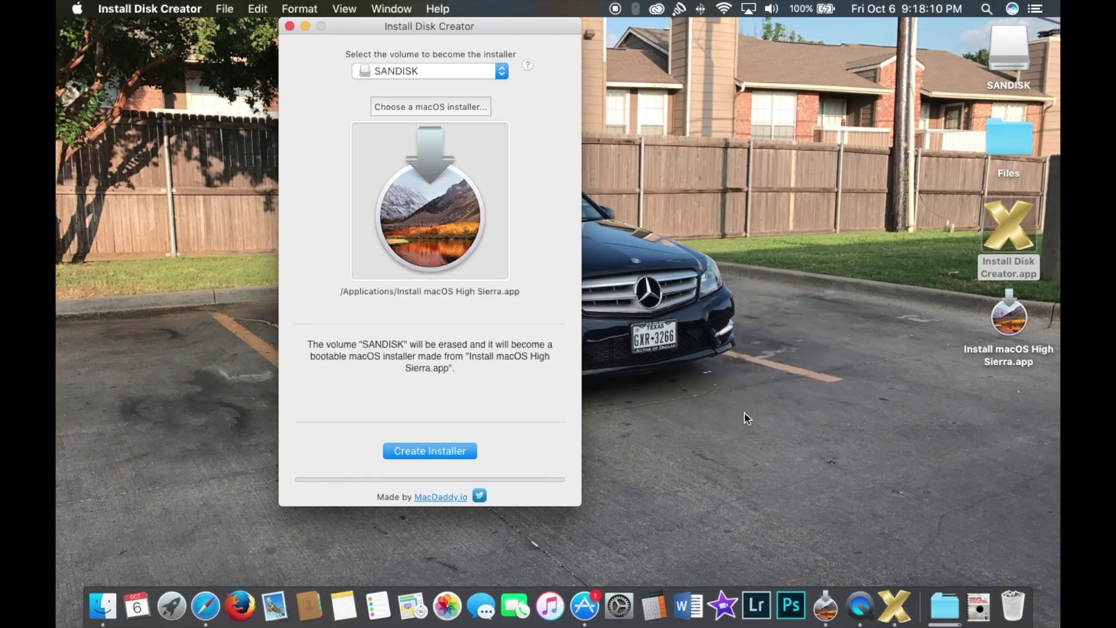
# Create the bootable installer on SANDISK, agreeing to erase the disk and authorizing the changes with the account password.
pyautogui.click(433, 451)
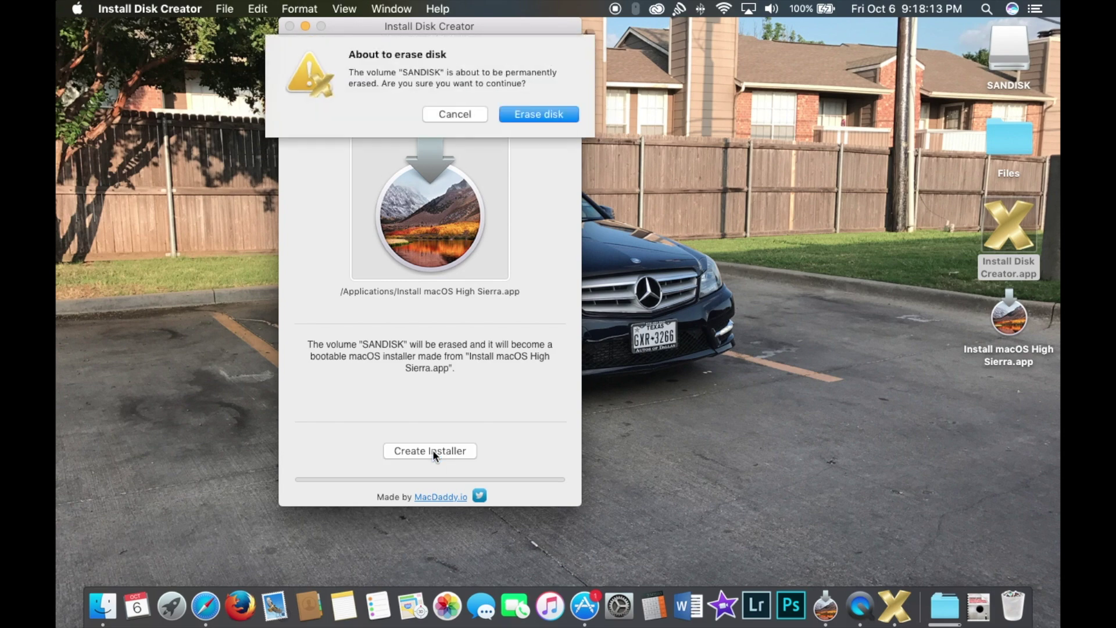
pyautogui.click(532, 113)
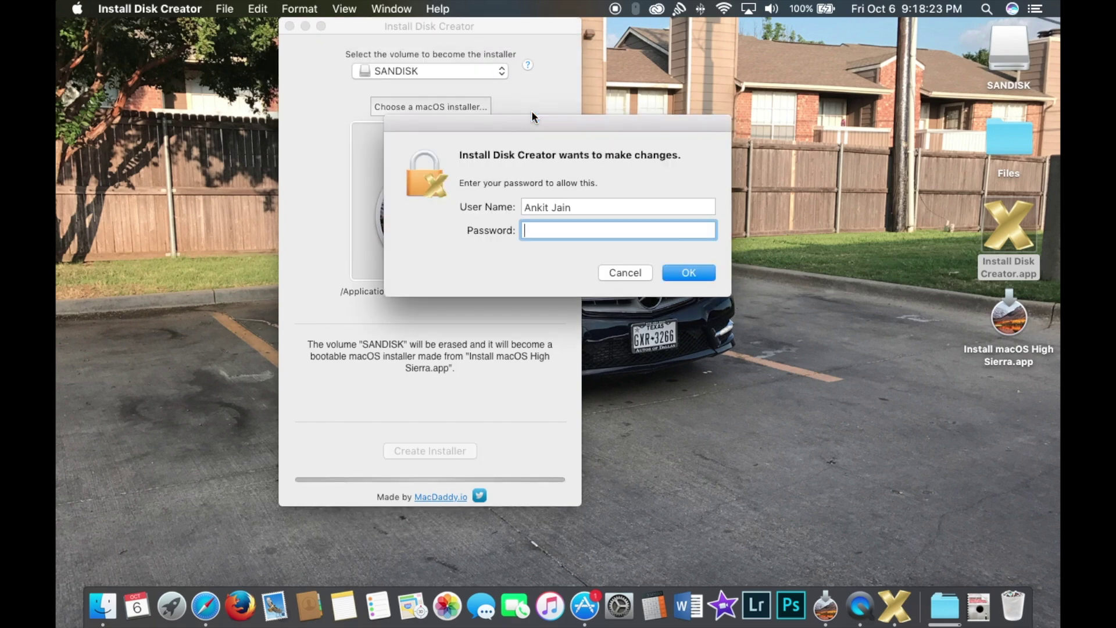
pyautogui.write('•••••••••')
pyautogui.press('BackSpace')
pyautogui.press('BackSpace')
pyautogui.press('BackSpace')
pyautogui.press('BackSpace')
pyautogui.press('BackSpace')
pyautogui.press('BackSpace')
pyautogui.press('BackSpace')
pyautogui.press('BackSpace')
pyautogui.press('BackSpace')
pyautogui.write('••••••••••')
pyautogui.press('Return')
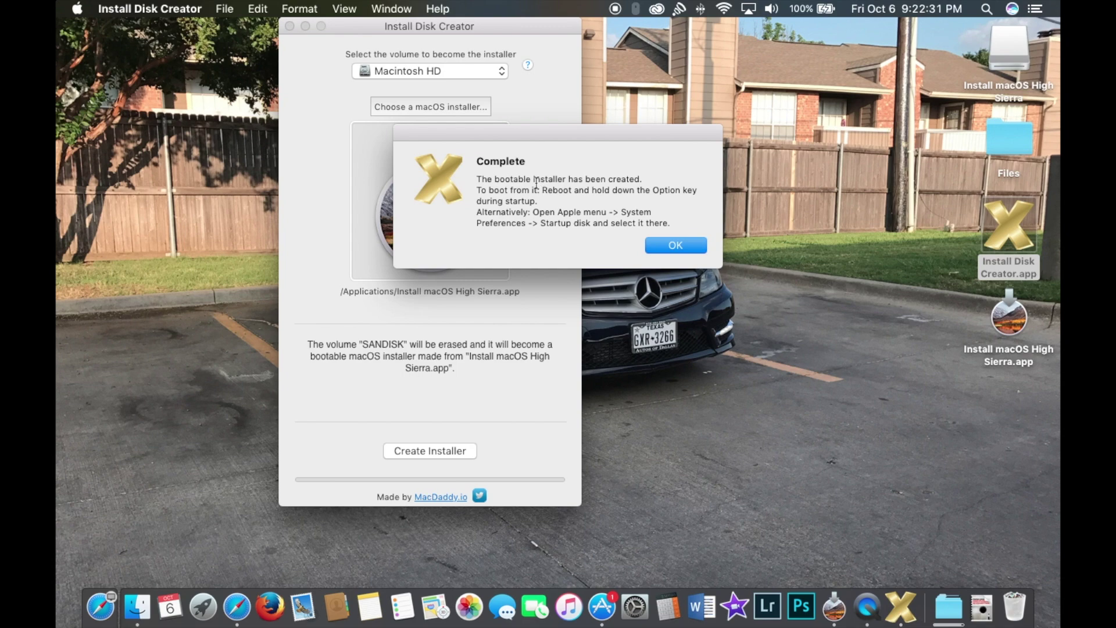
# Dismiss the completion message and close the Install Disk Creator window.
pyautogui.doubleClick(478, 160)
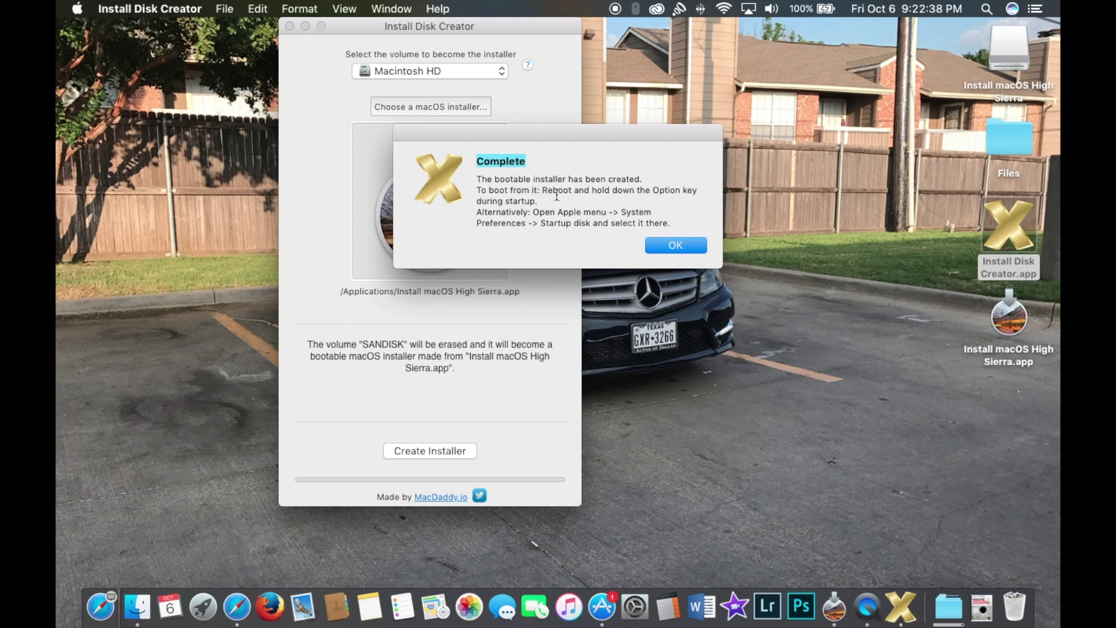
pyautogui.click(679, 249)
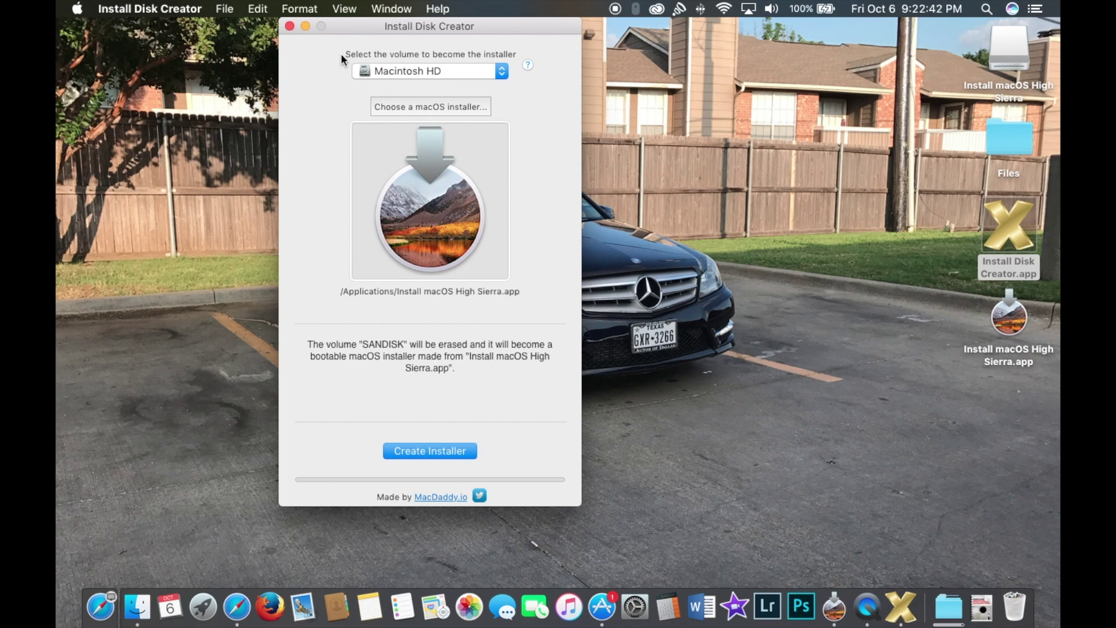
pyautogui.click(290, 26)
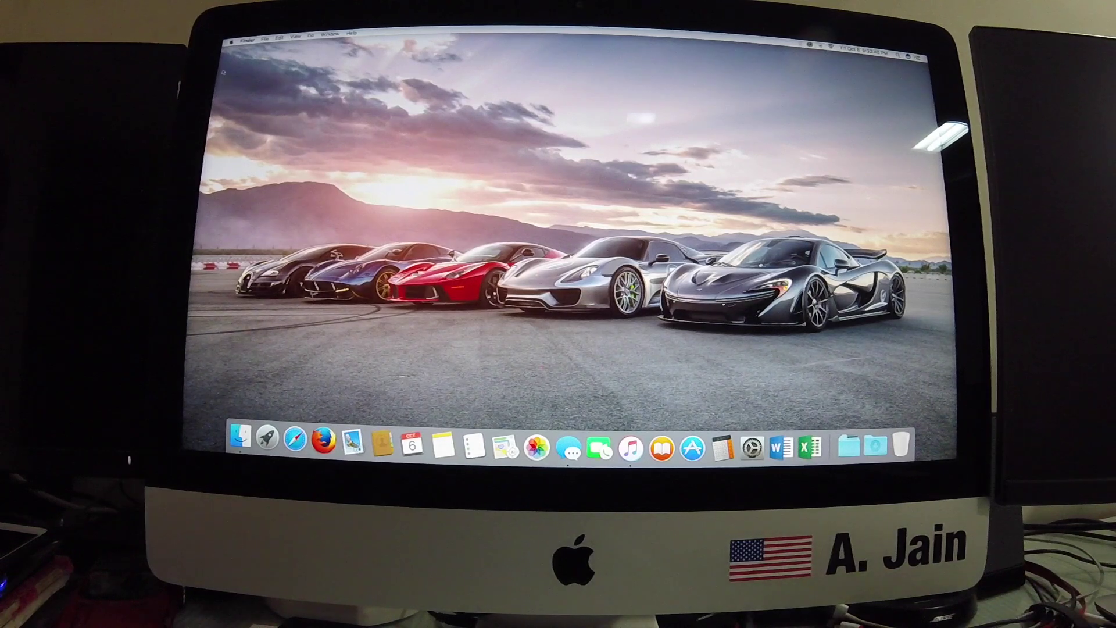
# Shut down the iMac and confirm the shutdown.
pyautogui.click(231, 41)
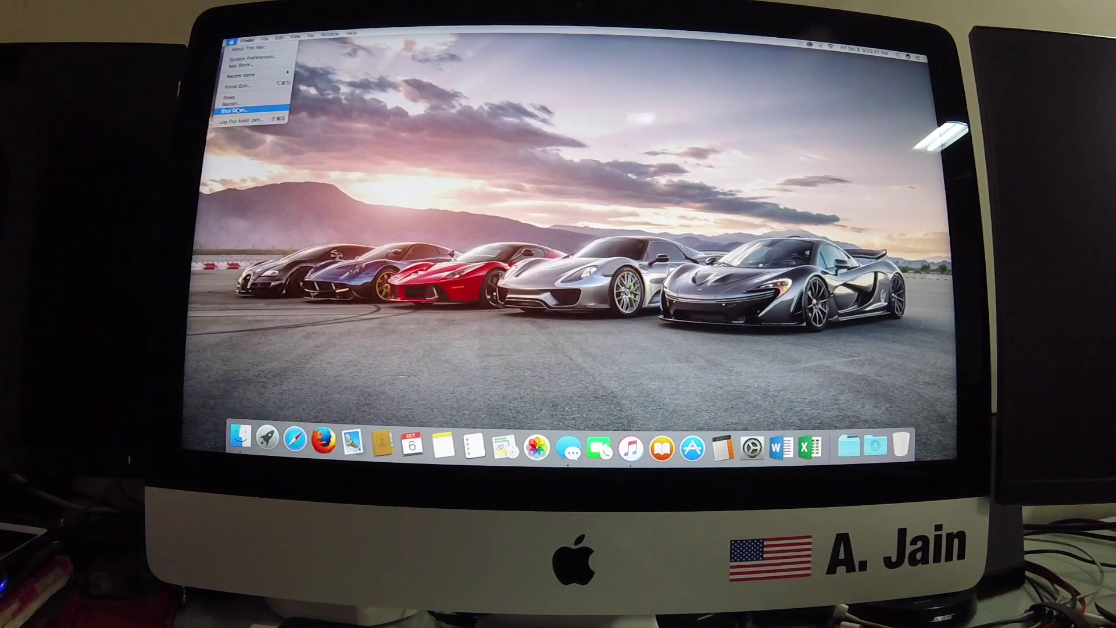
pyautogui.click(519, 84)
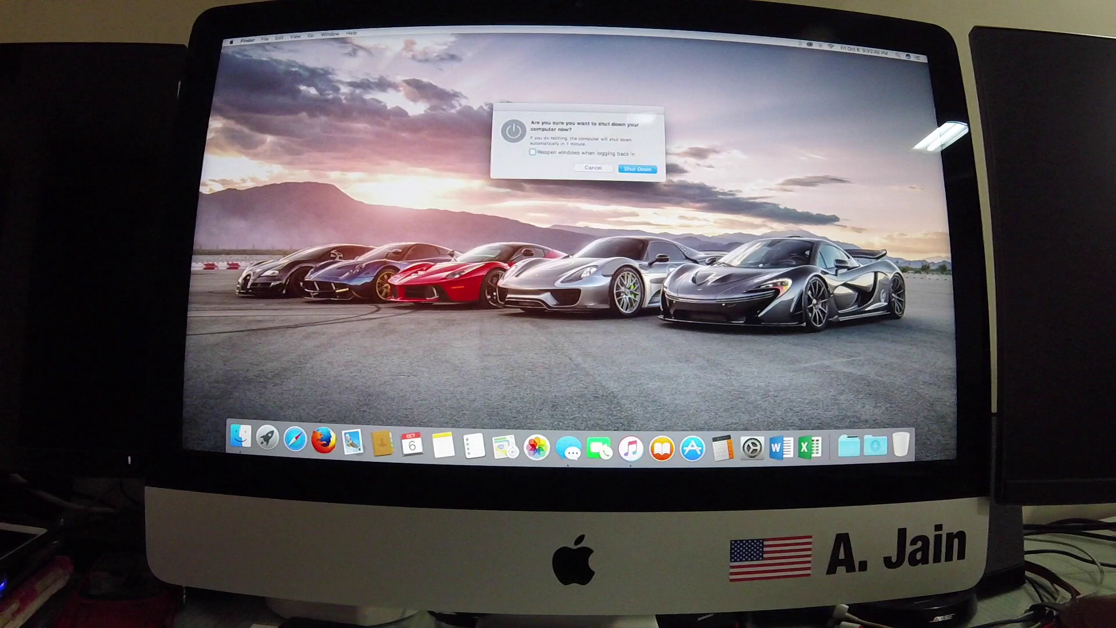
pyautogui.click(640, 168)
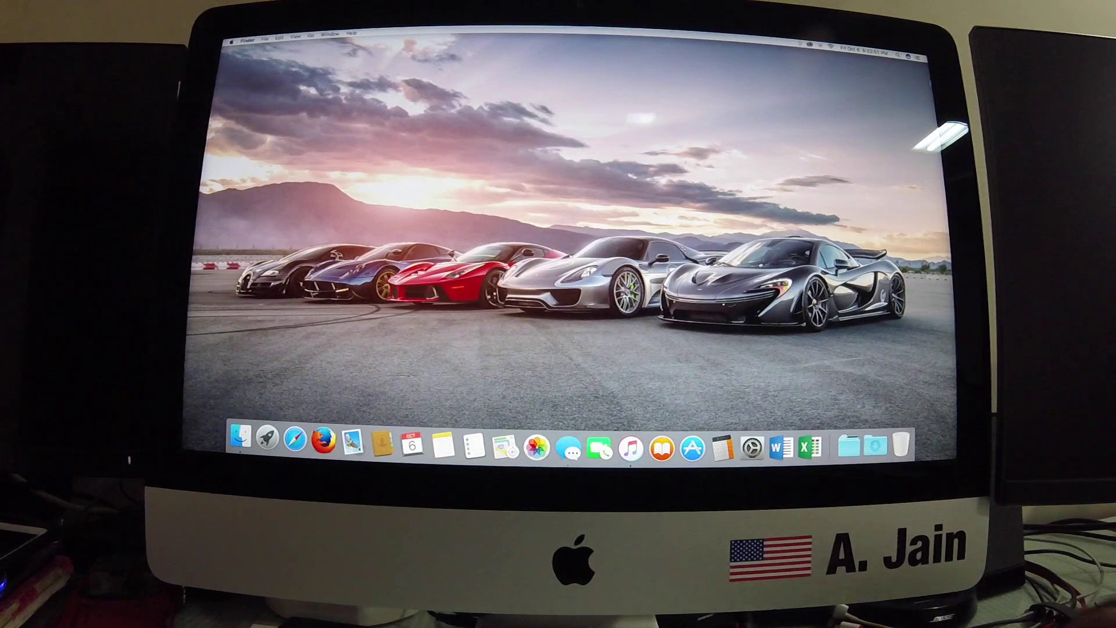